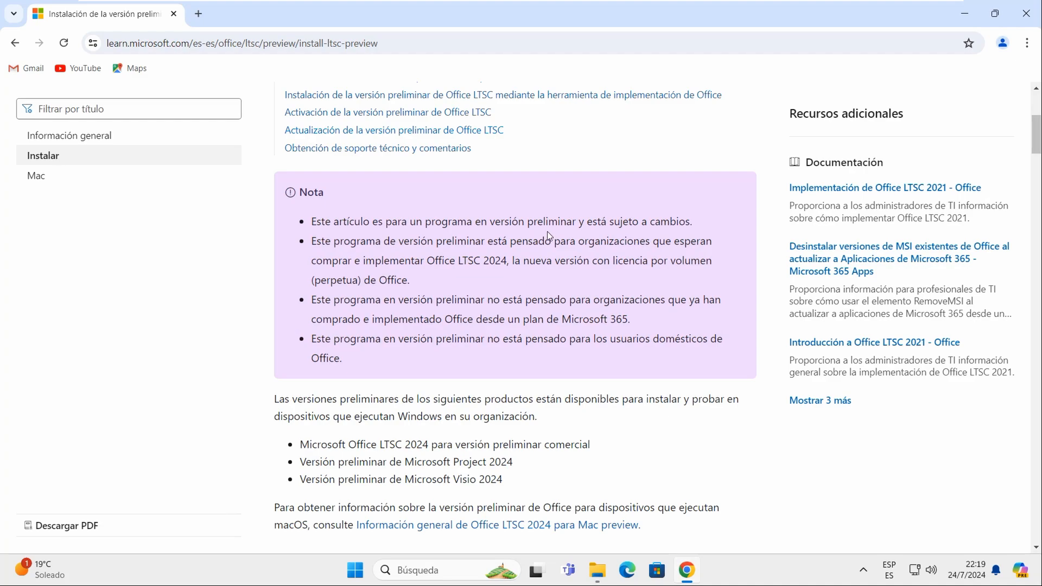
Step: Review the article's eligible products, supported operating systems, disk and memory needs, 32/64-bit versions, previous Office versions and Internet connectivity requirements
scroll(547, 233, down, 3)
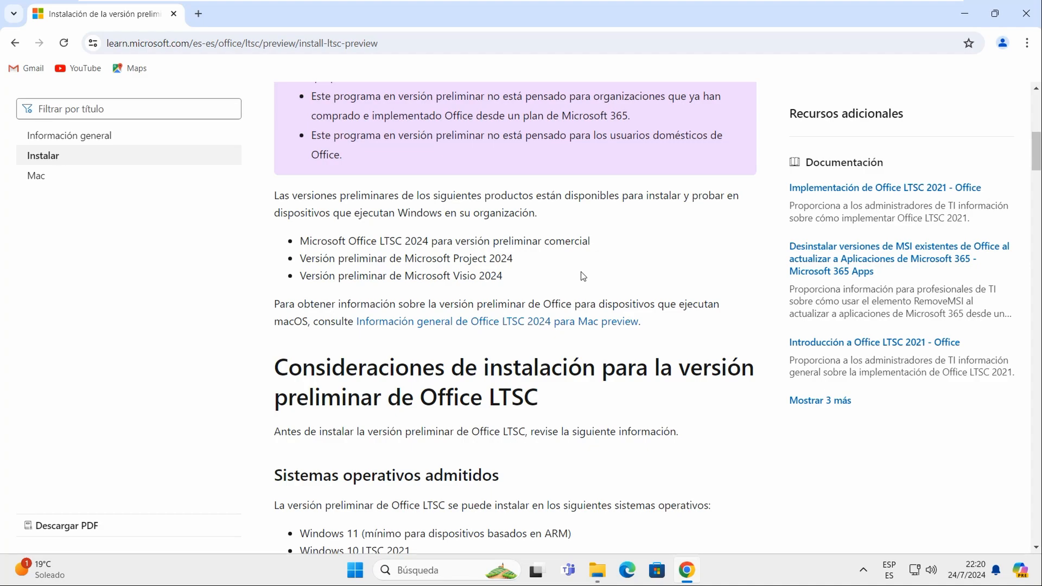
scroll(583, 276, down, 1)
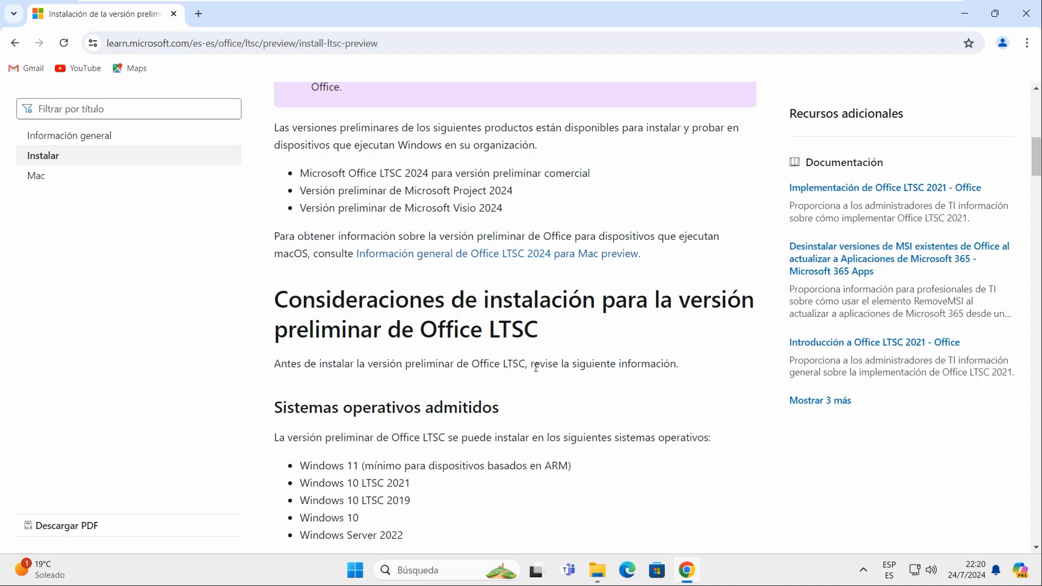
scroll(715, 370, down, 3)
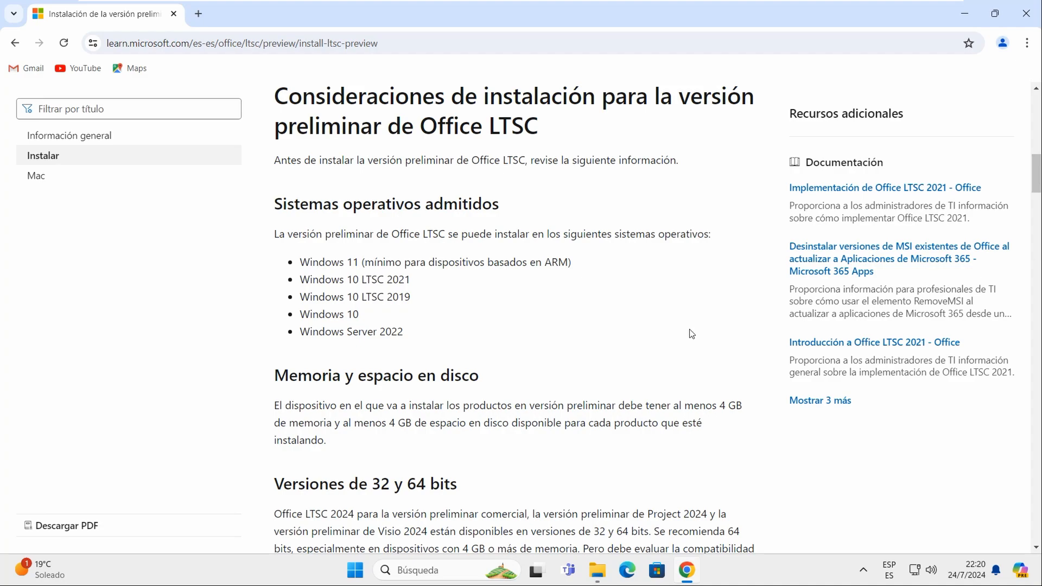
scroll(692, 333, down, 5)
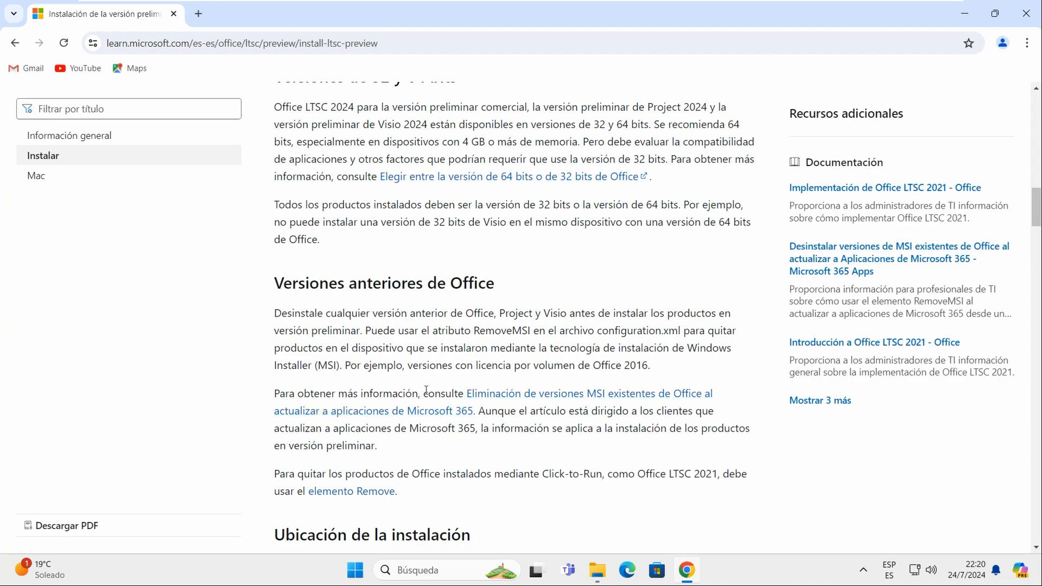
scroll(812, 383, down, 1)
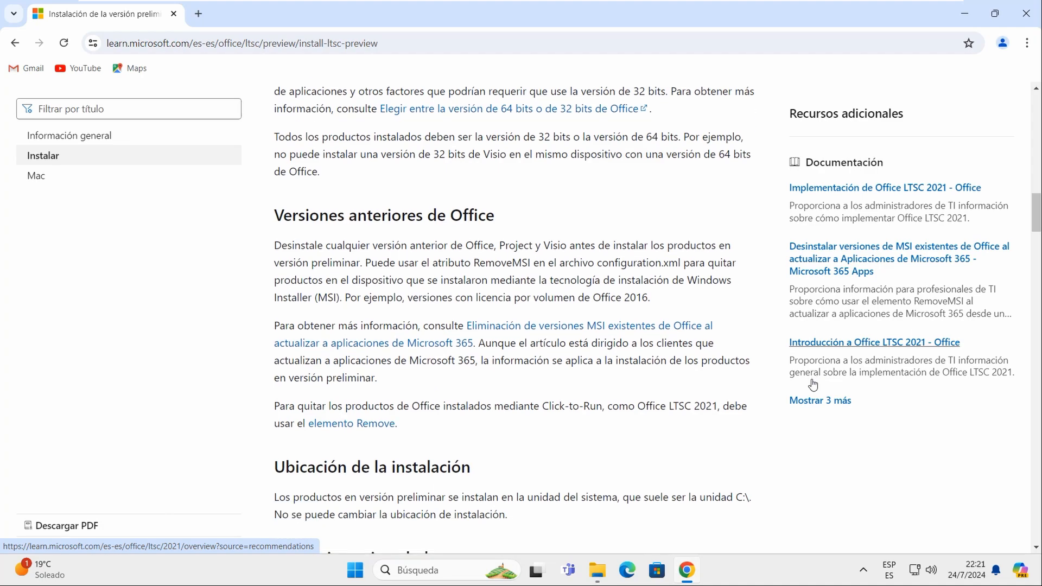
scroll(737, 392, down, 3)
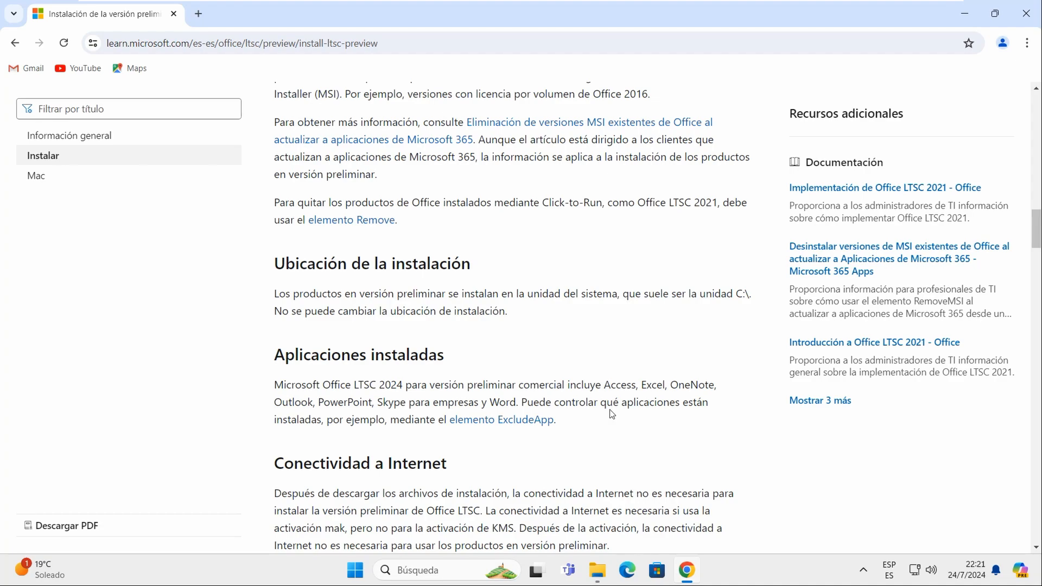
scroll(610, 410, down, 2)
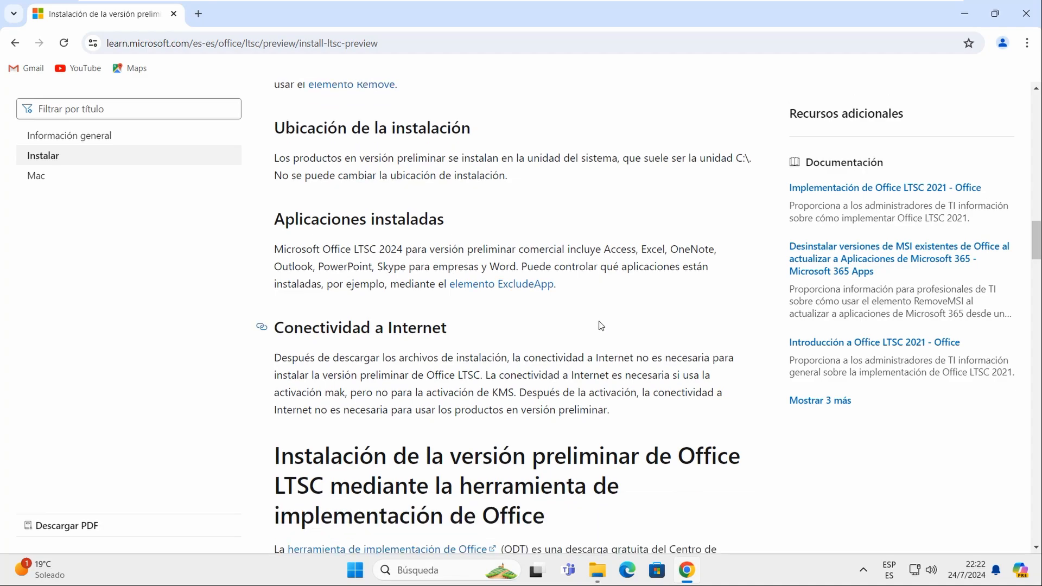
scroll(601, 326, down, 2)
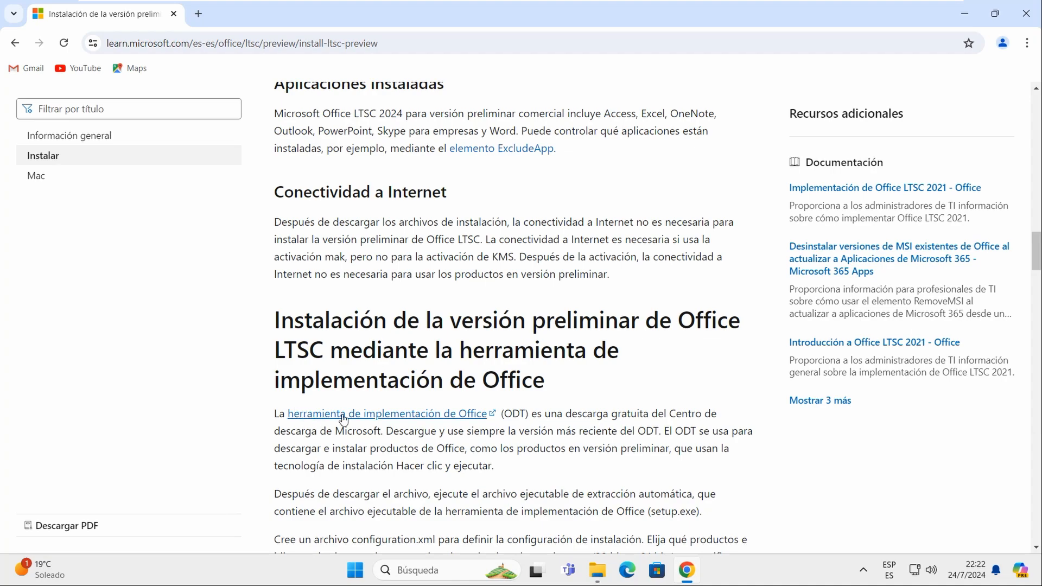
Step: Download the English Office Deployment Tool from the article's linked download page and show the downloaded file in its folder
click(407, 414)
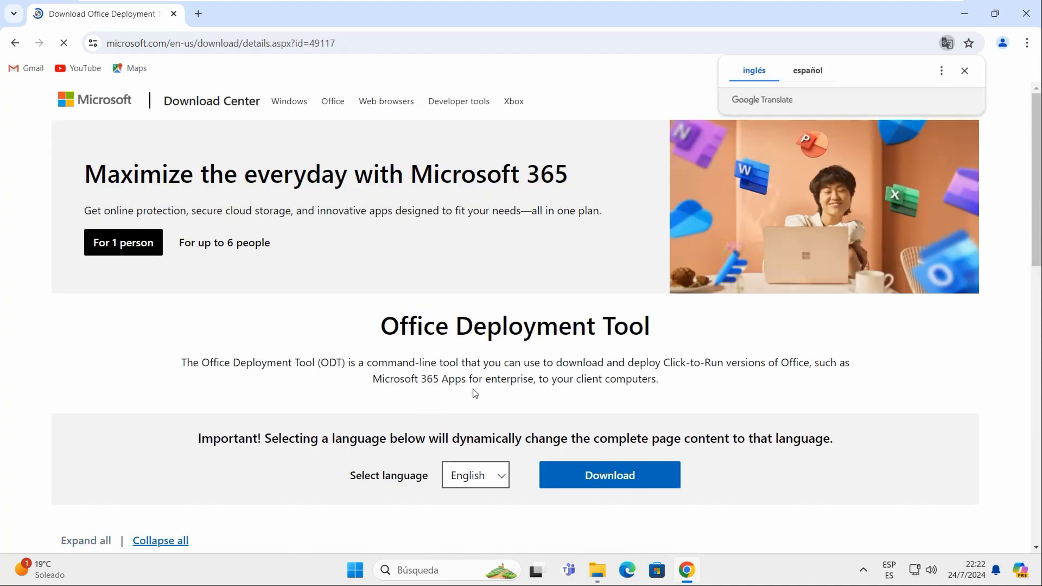
click(500, 476)
scroll(537, 456, down, 4)
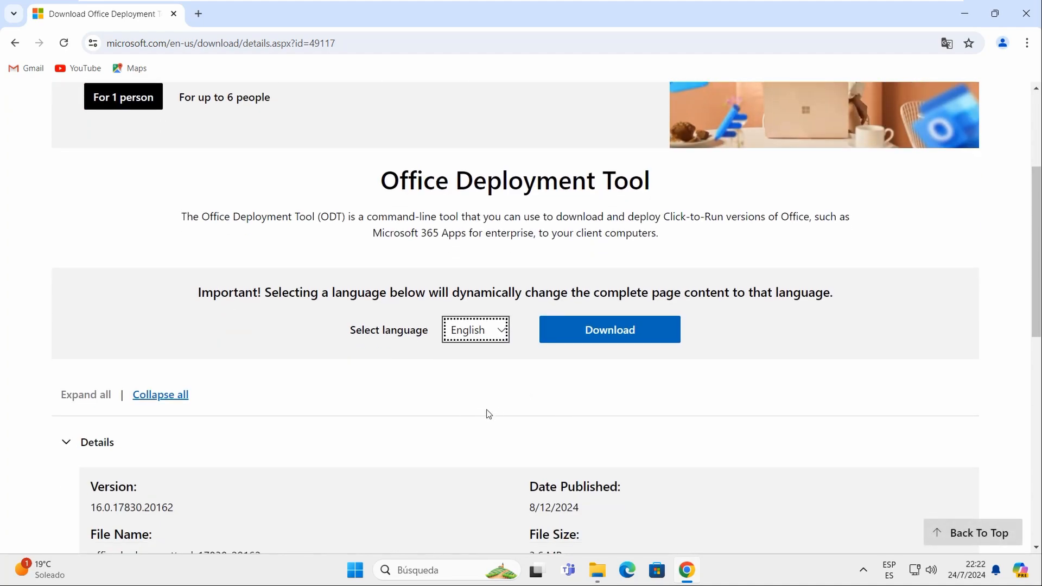
click(642, 339)
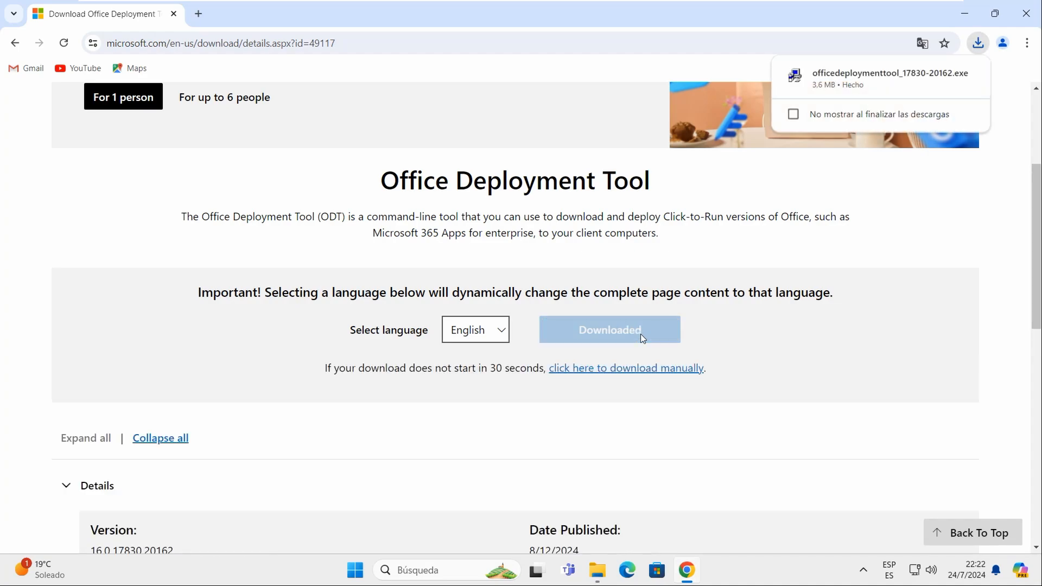
click(978, 43)
click(946, 102)
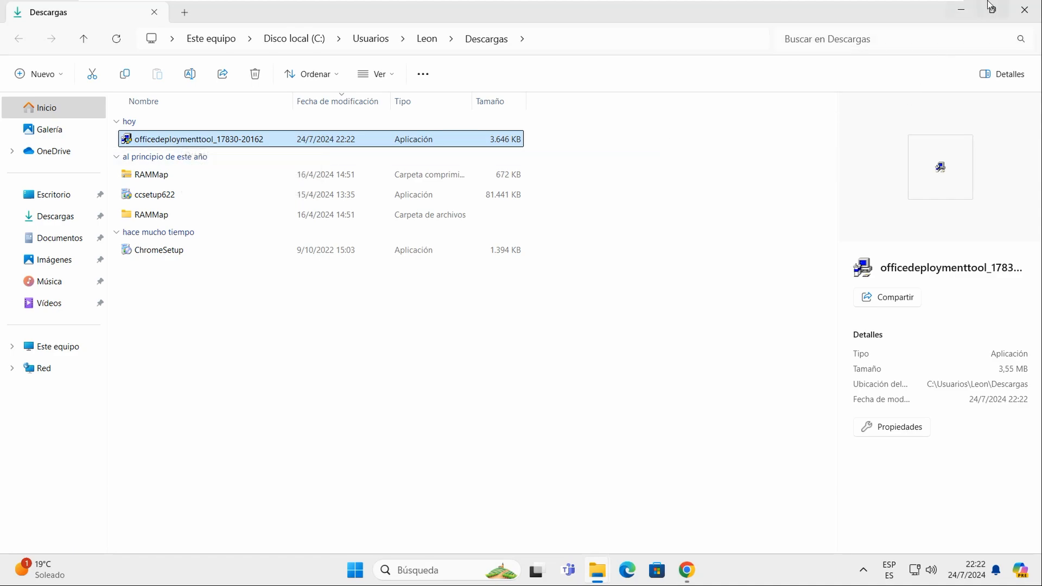
Step: Create a new folder on the desktop named "ofifice 2024"
right_click(747, 190)
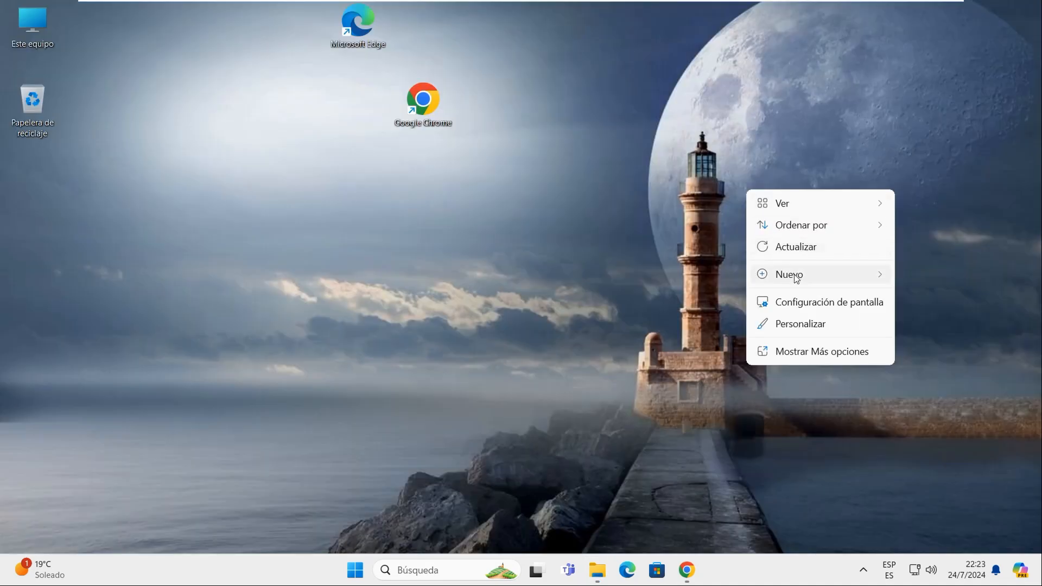
mouse_move(796, 277)
click(678, 275)
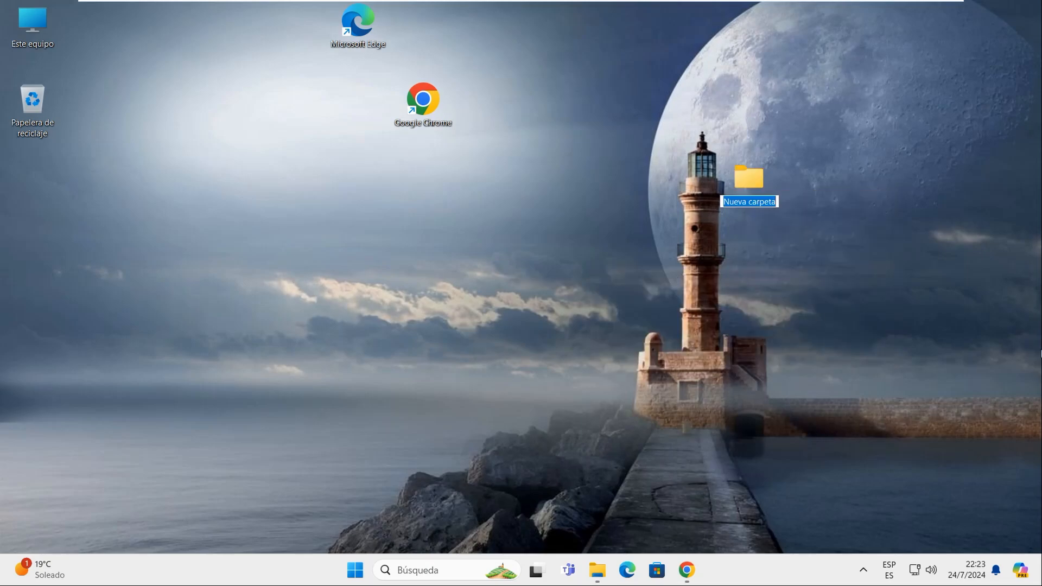
text(ofiice 2024)
key(Return)
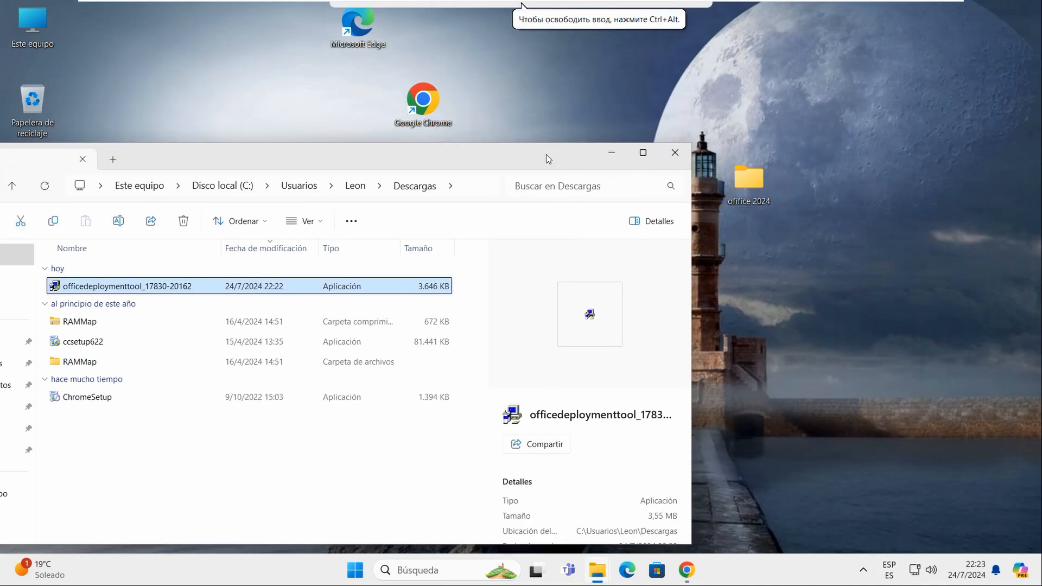
drag(546, 154, 575, 104)
drag(200, 240, 746, 181)
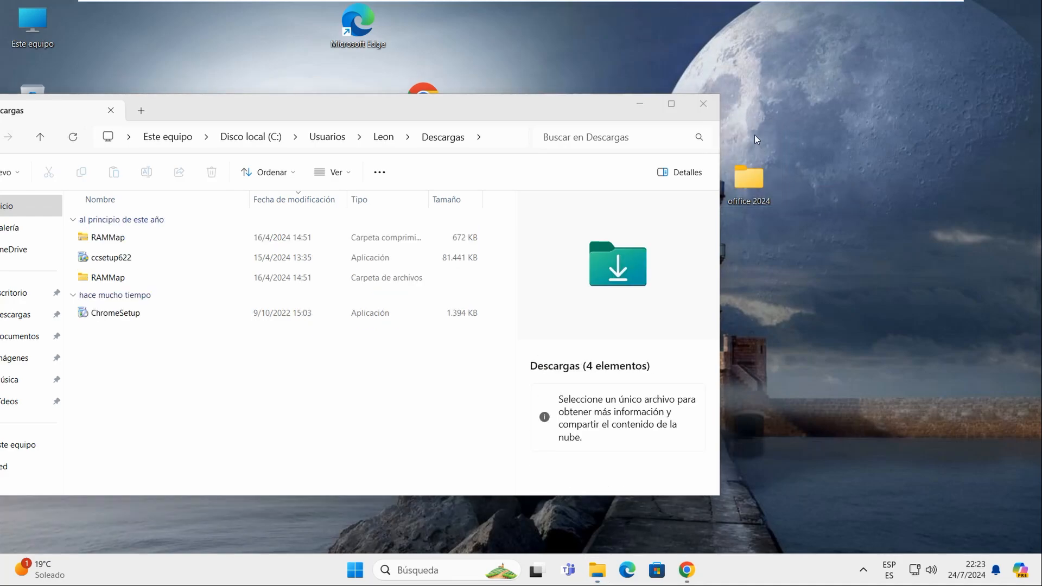
click(703, 104)
double_click(745, 205)
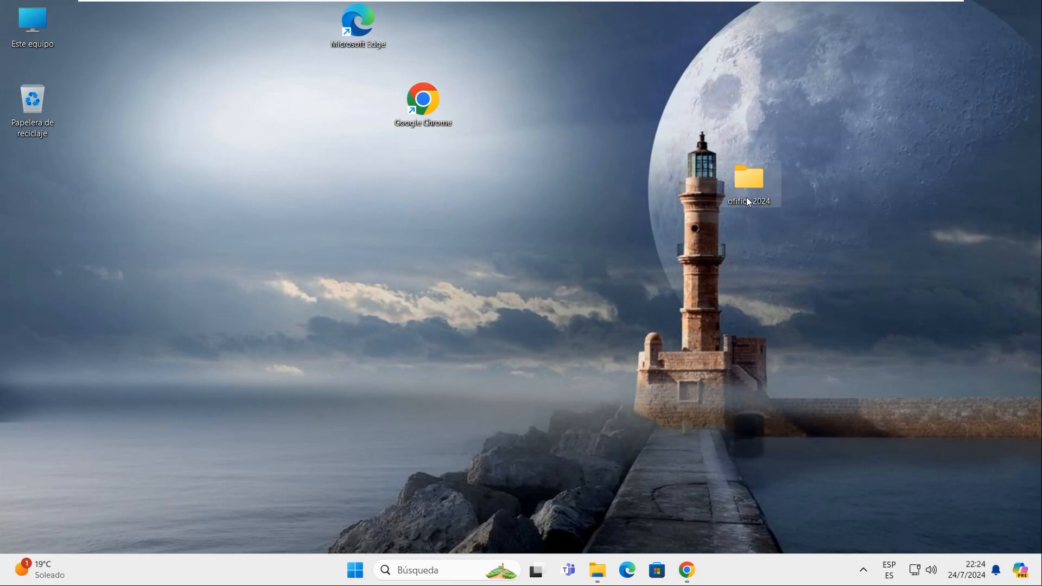
double_click(762, 205)
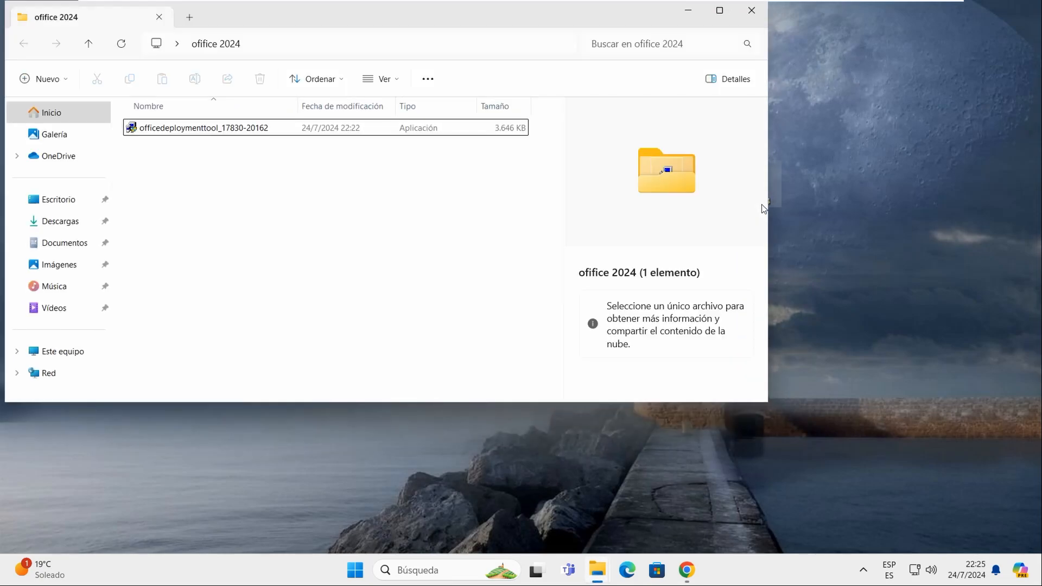
double_click(175, 130)
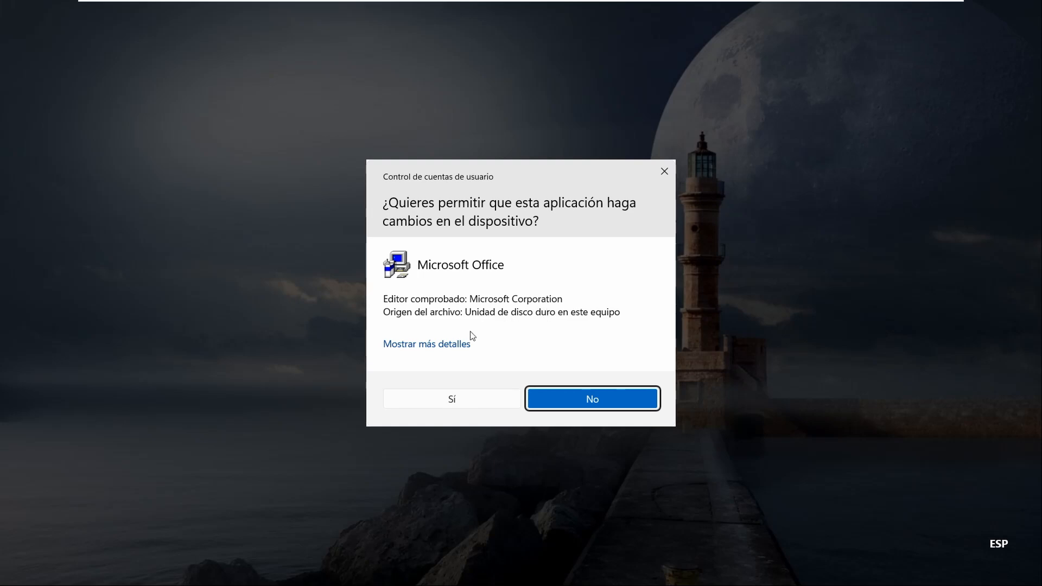
click(451, 400)
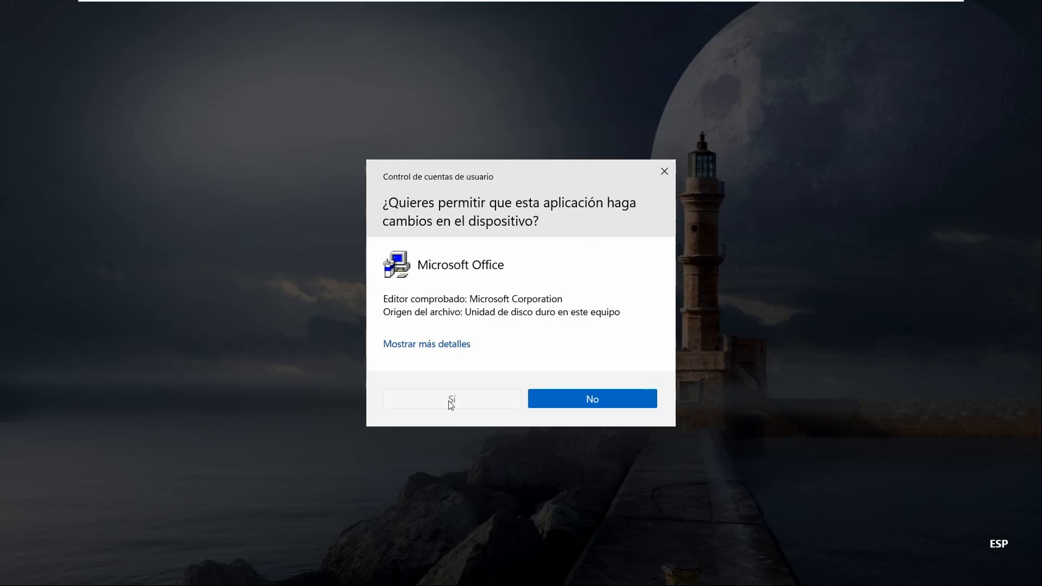
Step: Look through the Microsoft Software License Terms, accept them and continue the extraction
scroll(613, 254, down, 6)
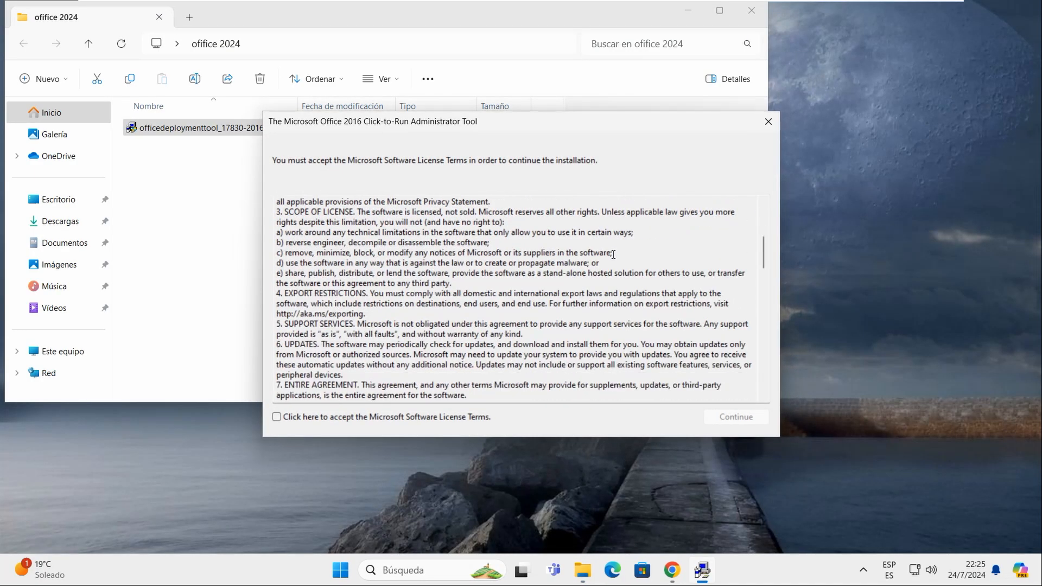
scroll(613, 254, down, 20)
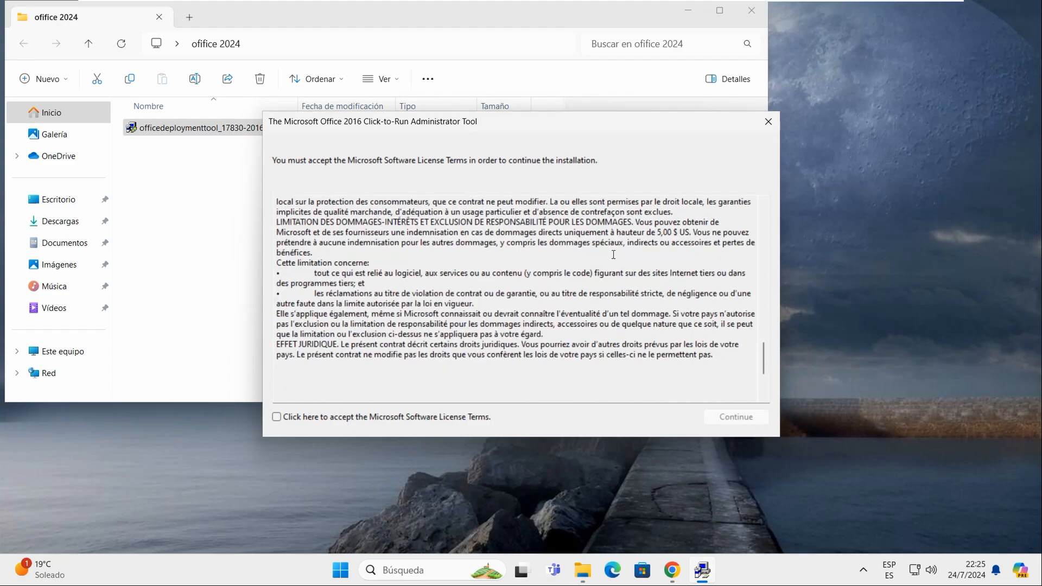
scroll(613, 254, down, 3)
scroll(613, 254, up, 5)
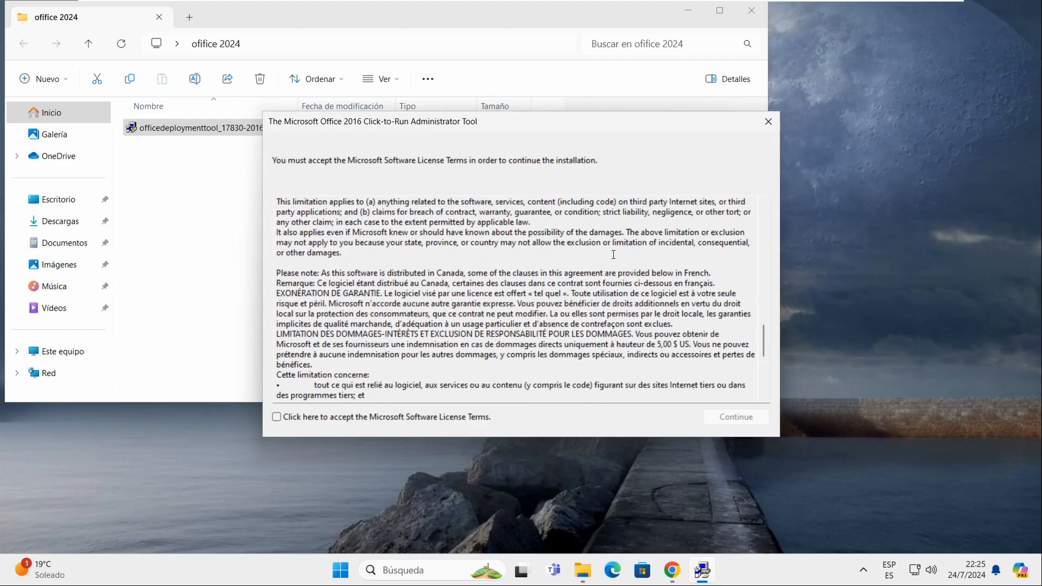
click(277, 417)
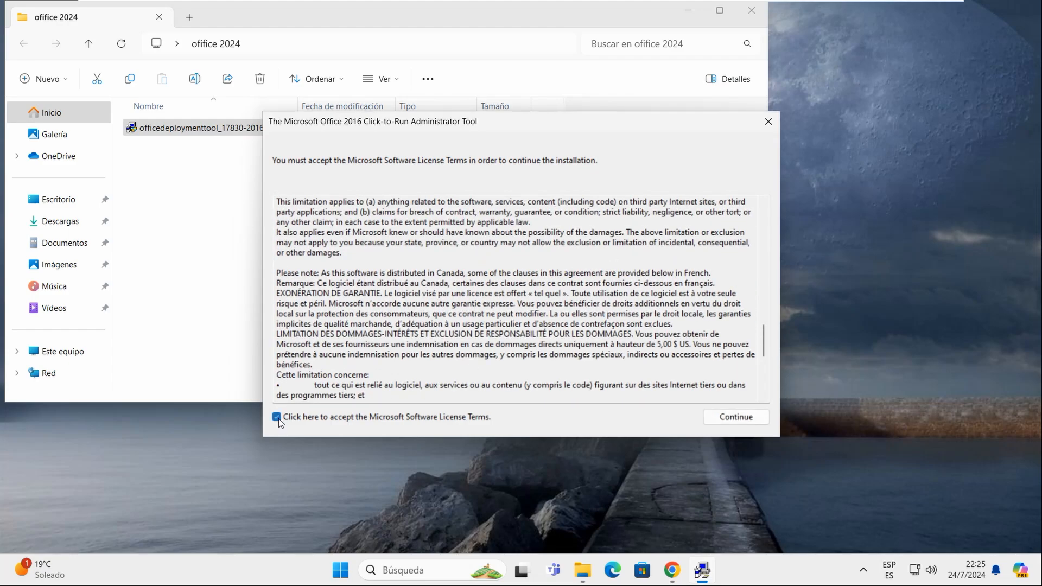
click(733, 419)
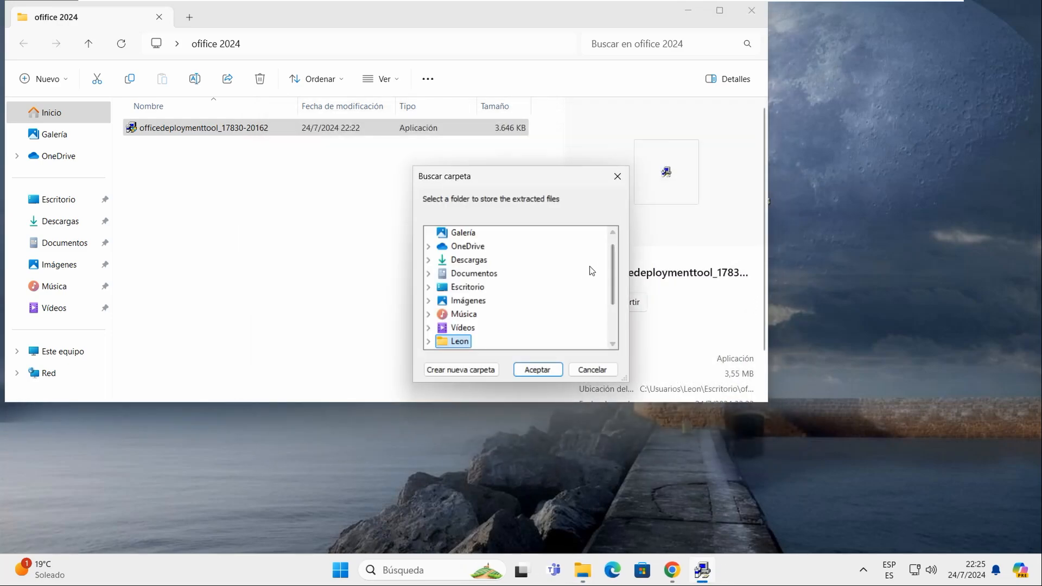
Step: Extract the deployment tool's files into the "ofifice 2024" folder under Escritorio and dismiss the completion message
scroll(501, 251, down, 2)
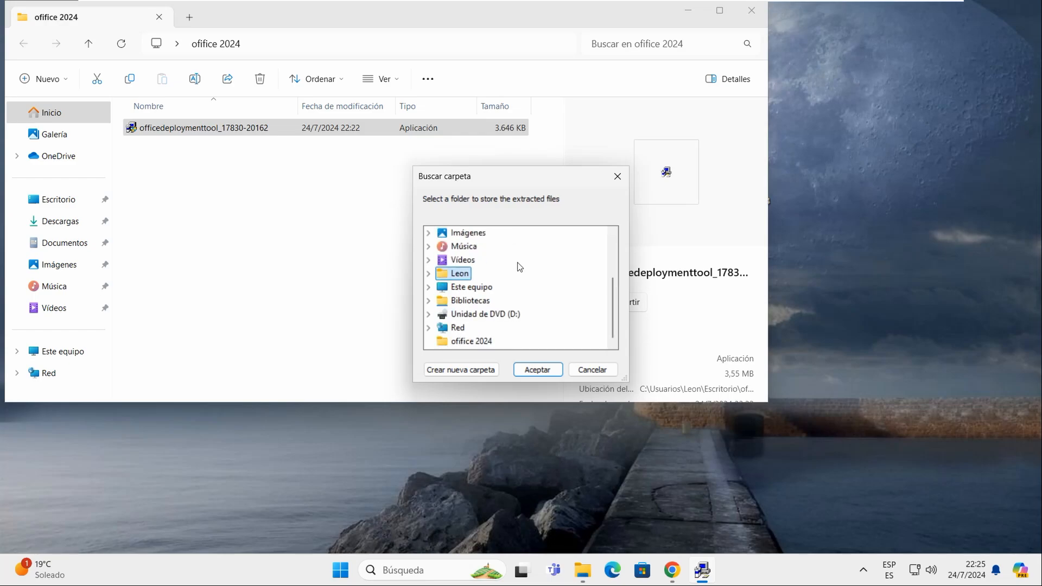
scroll(516, 293, up, 2)
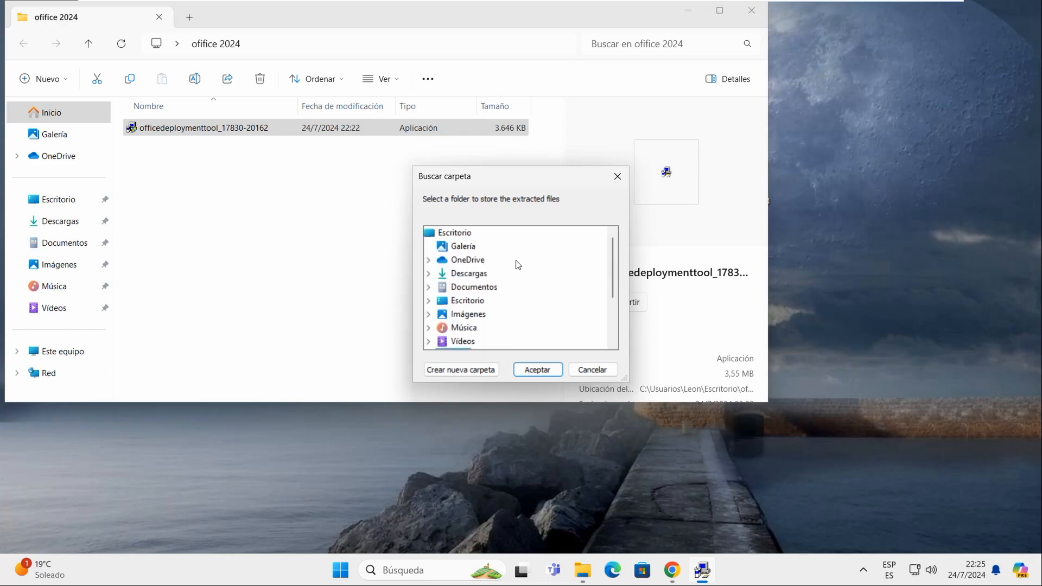
click(476, 301)
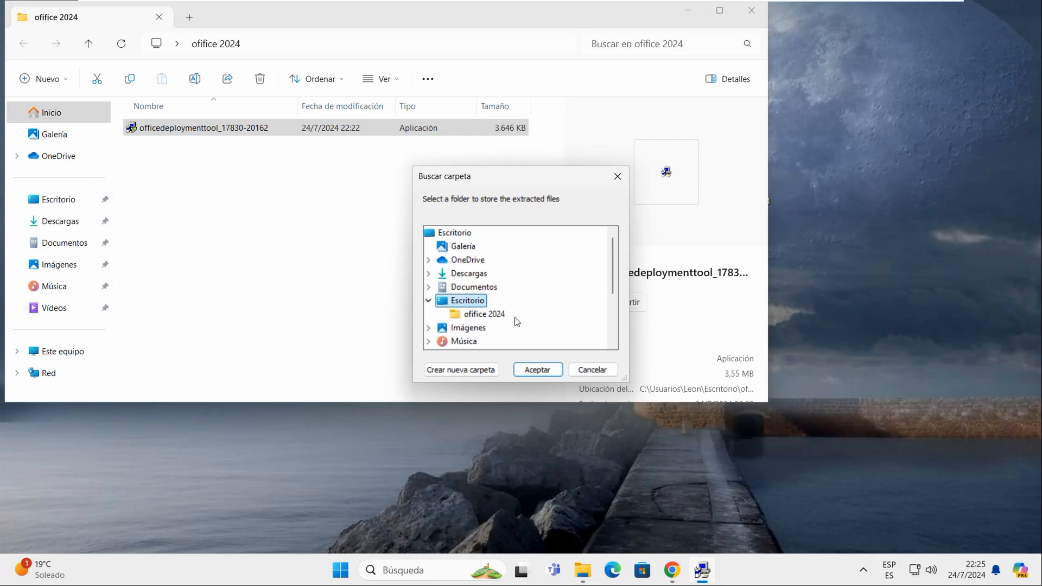
click(501, 315)
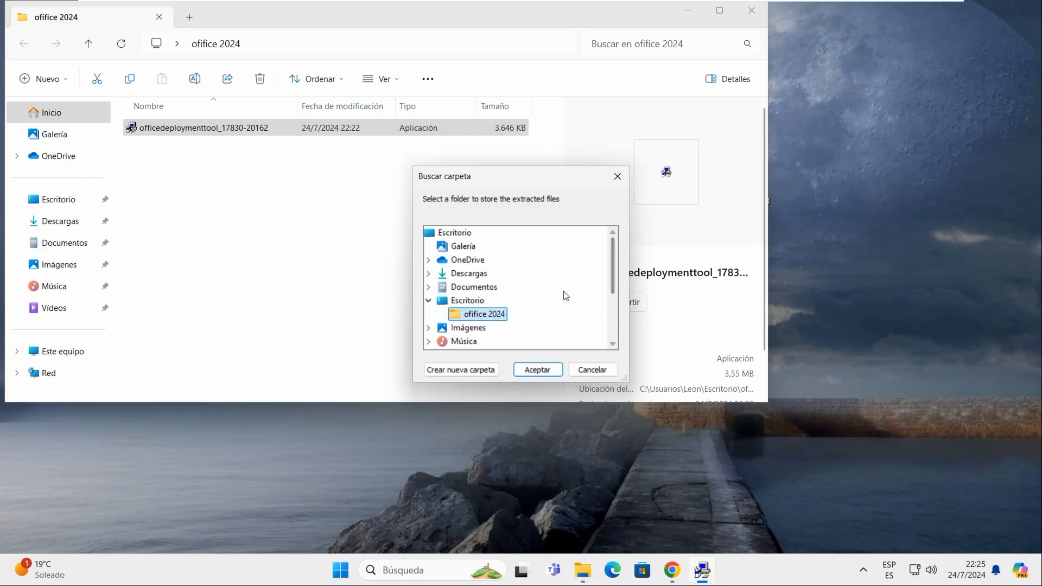
click(542, 374)
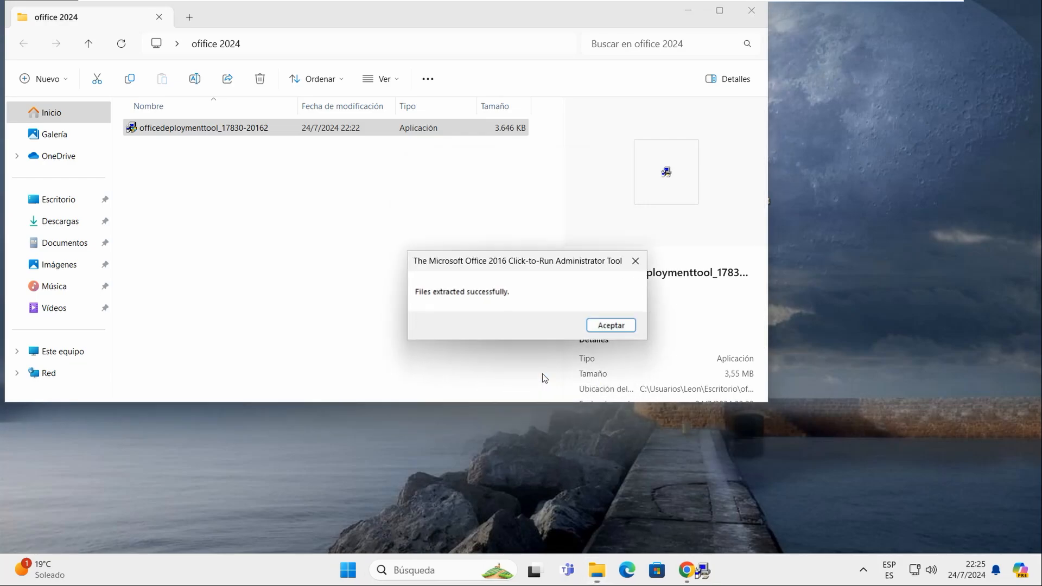
click(604, 326)
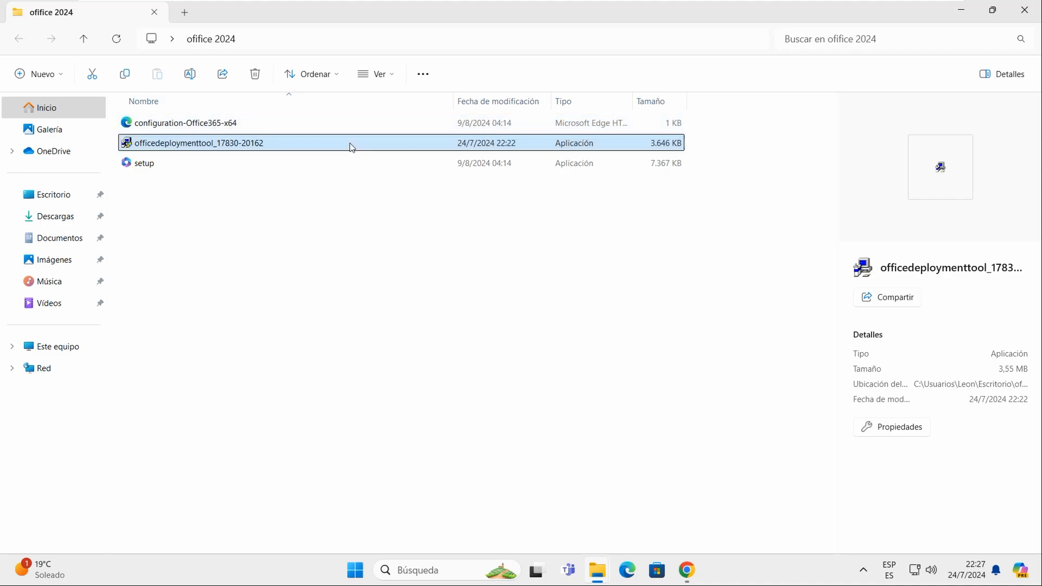
Step: Turn on the display of file name extensions for the files in the "ofifice 2024" folder
click(389, 74)
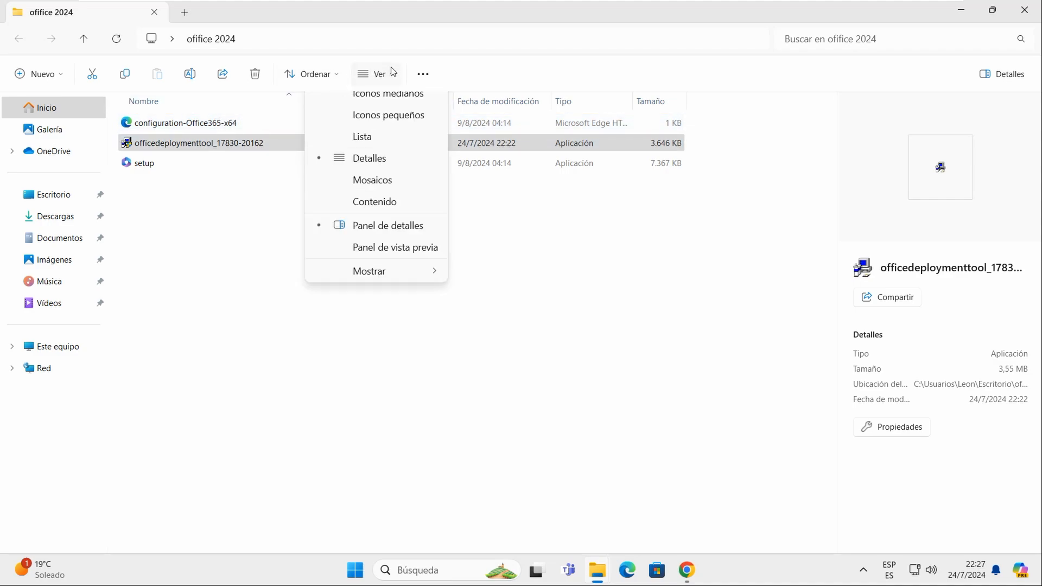
mouse_move(372, 331)
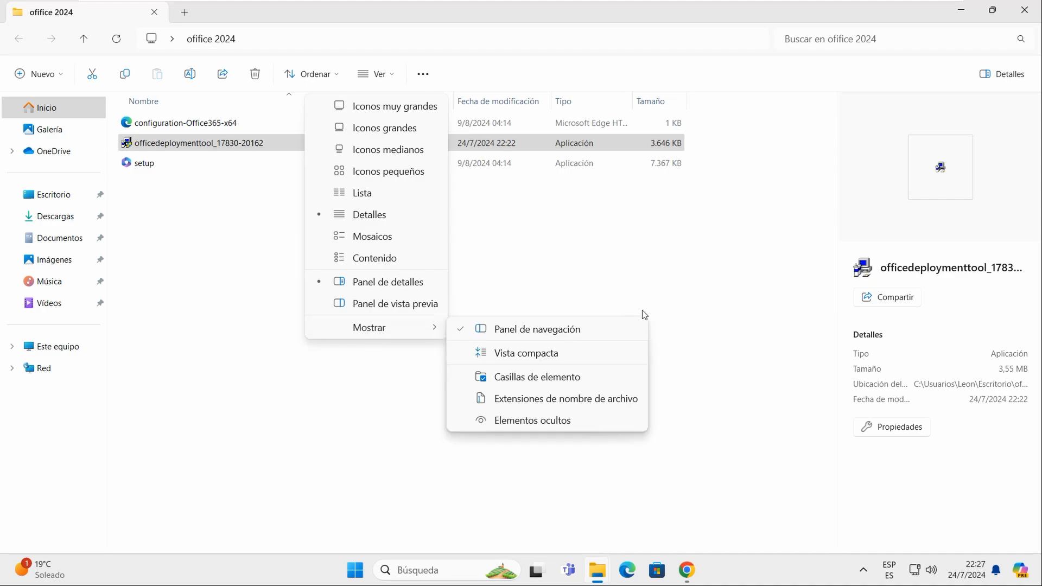
click(565, 401)
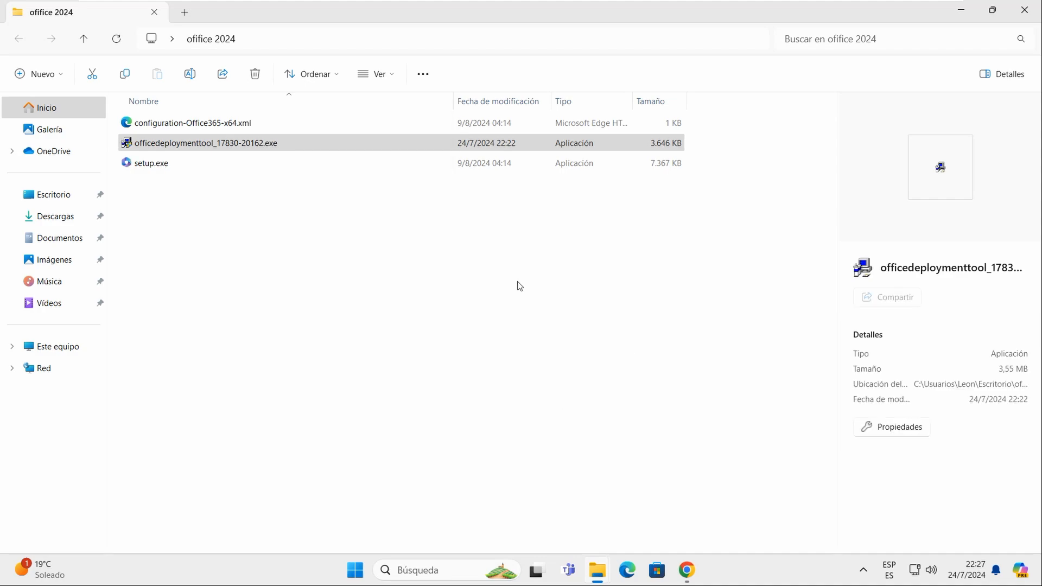
click(270, 144)
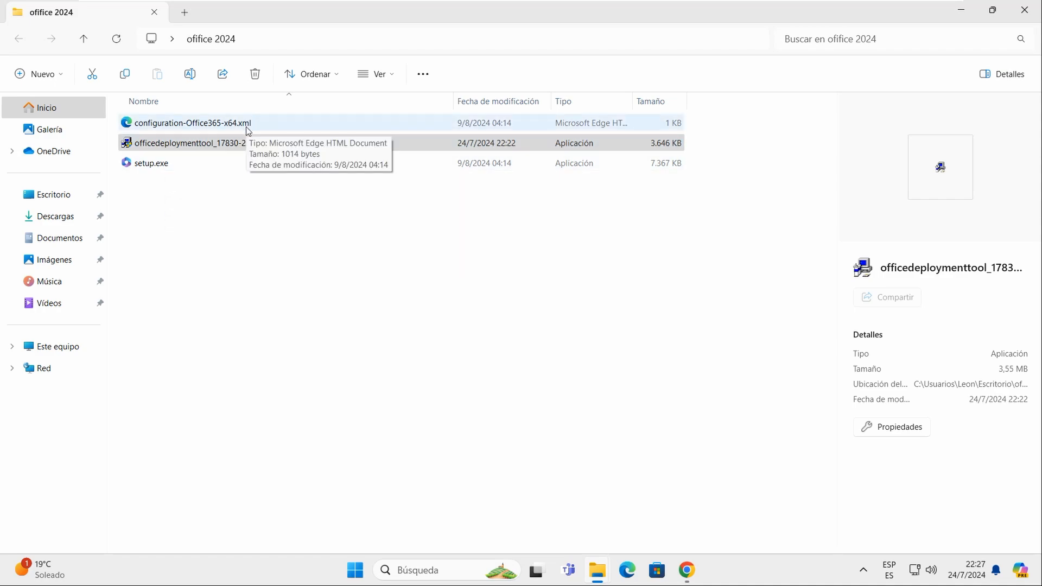
Step: Open configuration-Office365-x64.xml in Bloc de notas, making it the app always used for .xml files
click(303, 388)
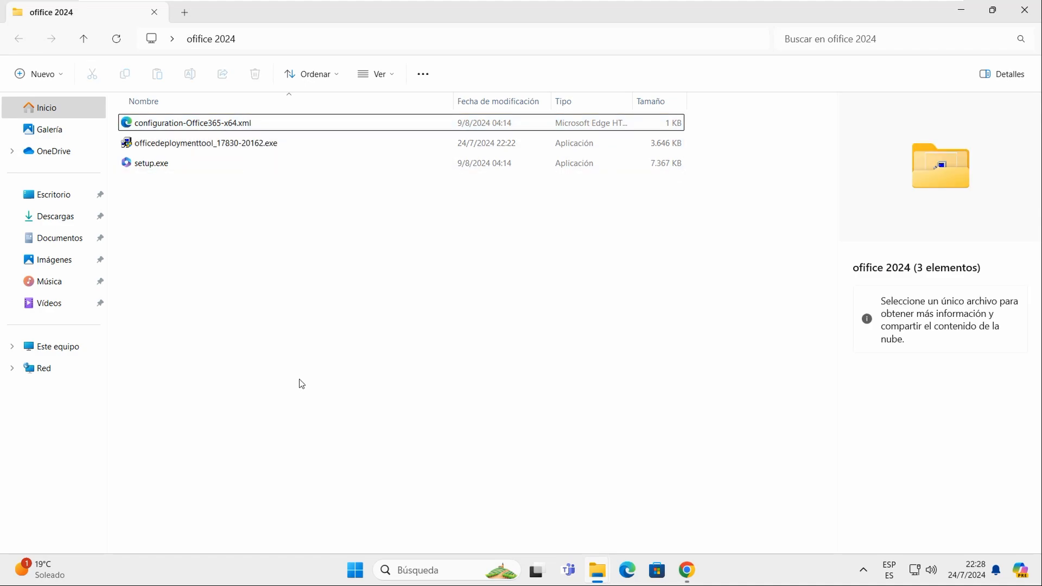
click(290, 125)
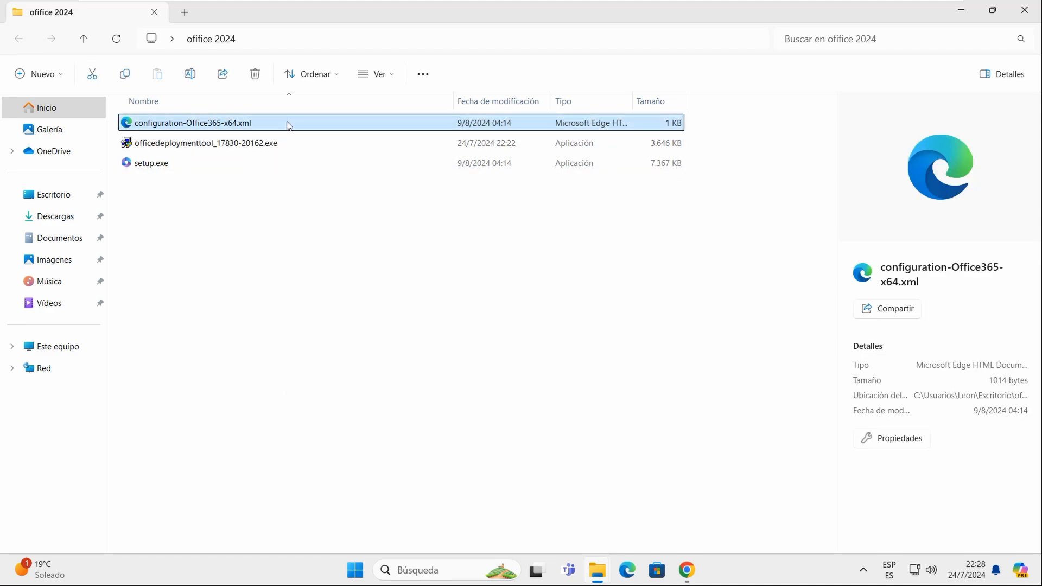
right_click(289, 126)
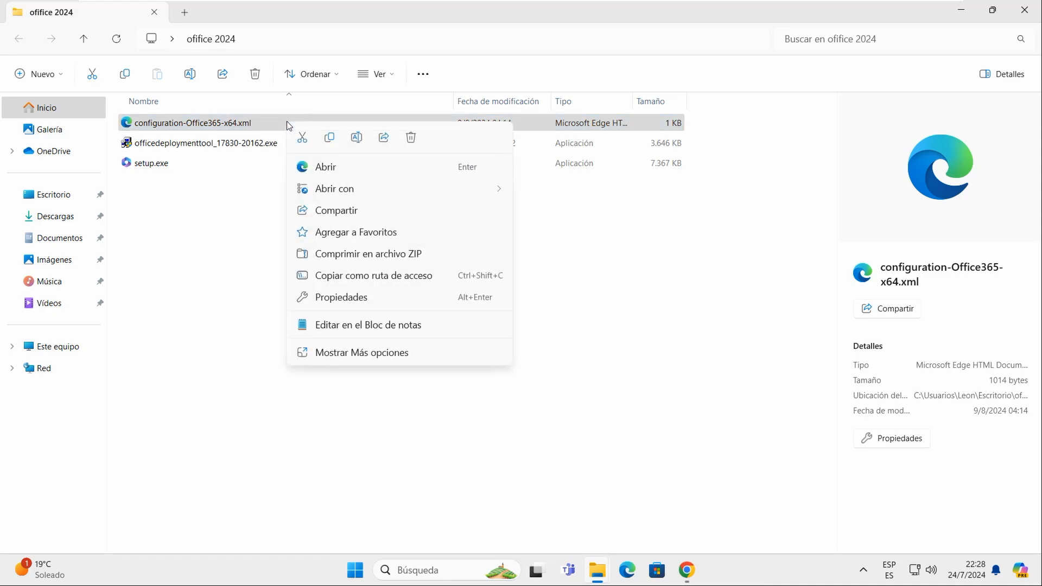
mouse_move(347, 197)
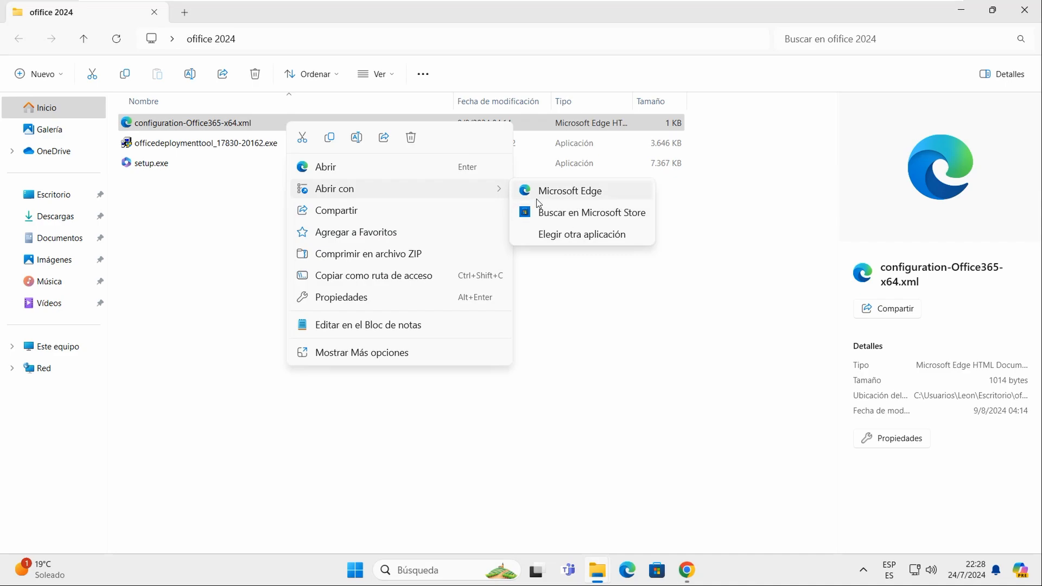
click(586, 241)
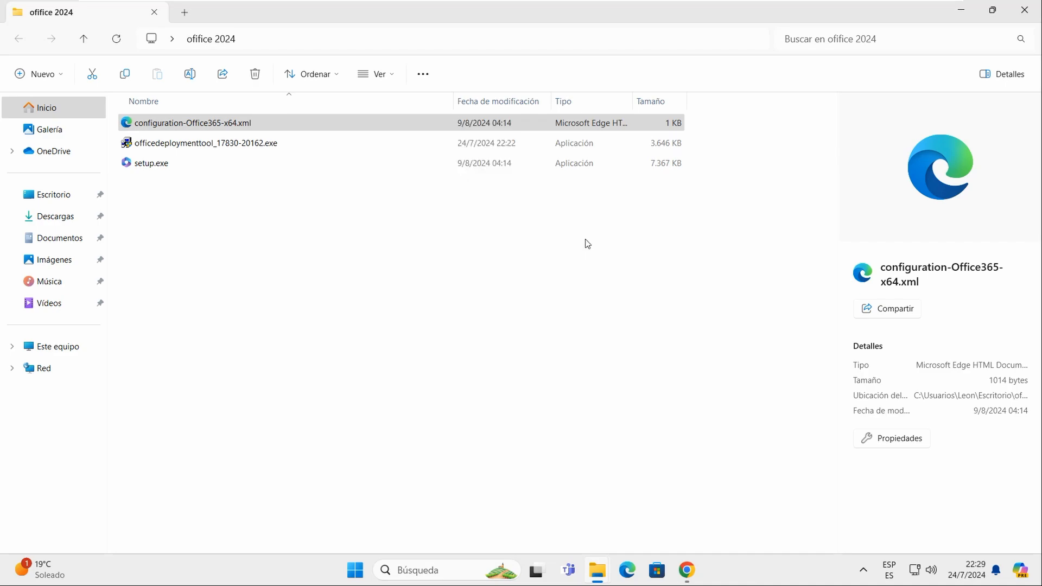
click(450, 301)
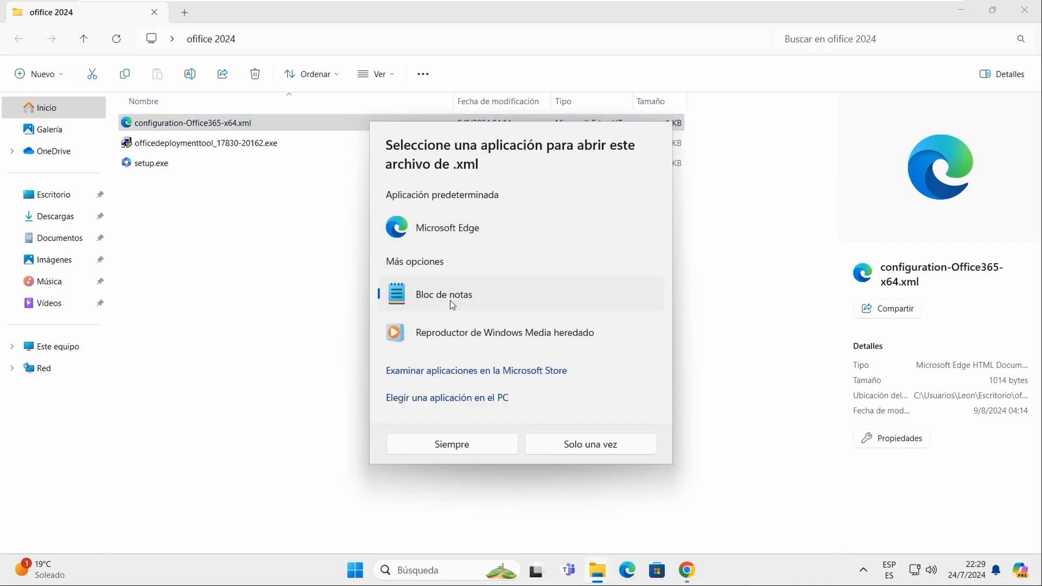
click(452, 445)
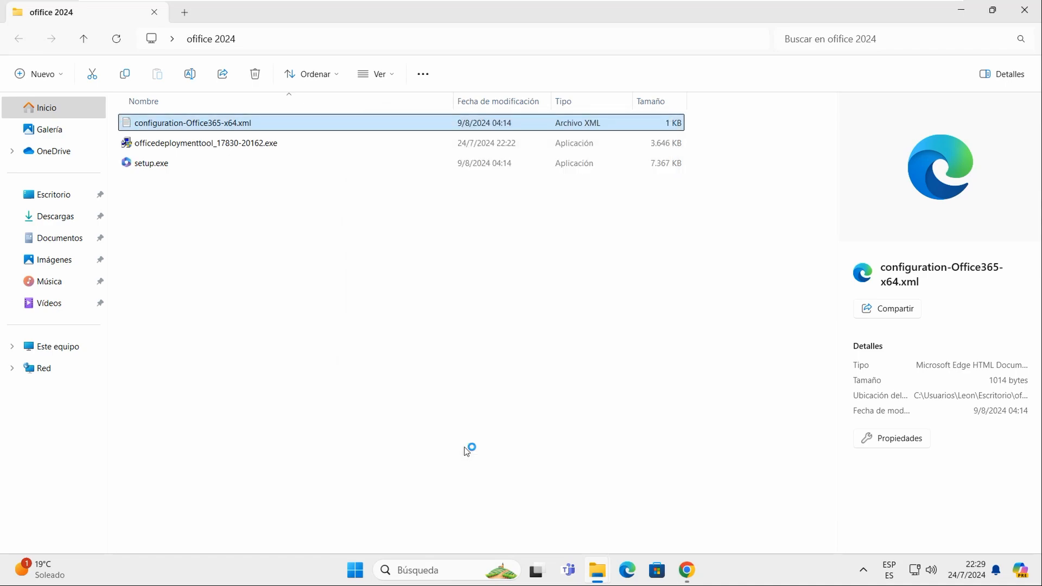
Step: Delete the entire Office 365 sample content from the configuration file
scroll(515, 324, down, 1)
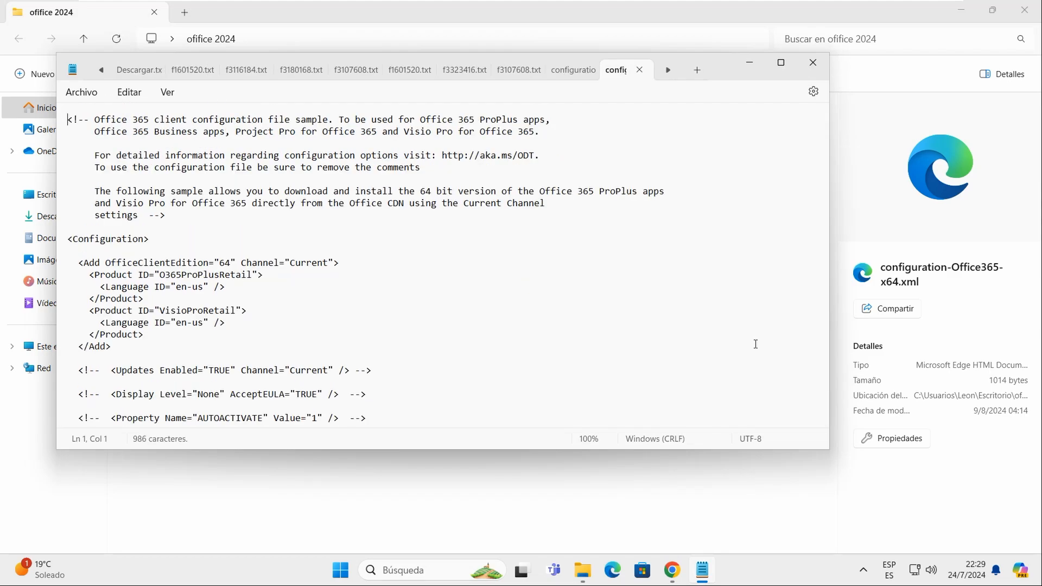
key(ctrl+a)
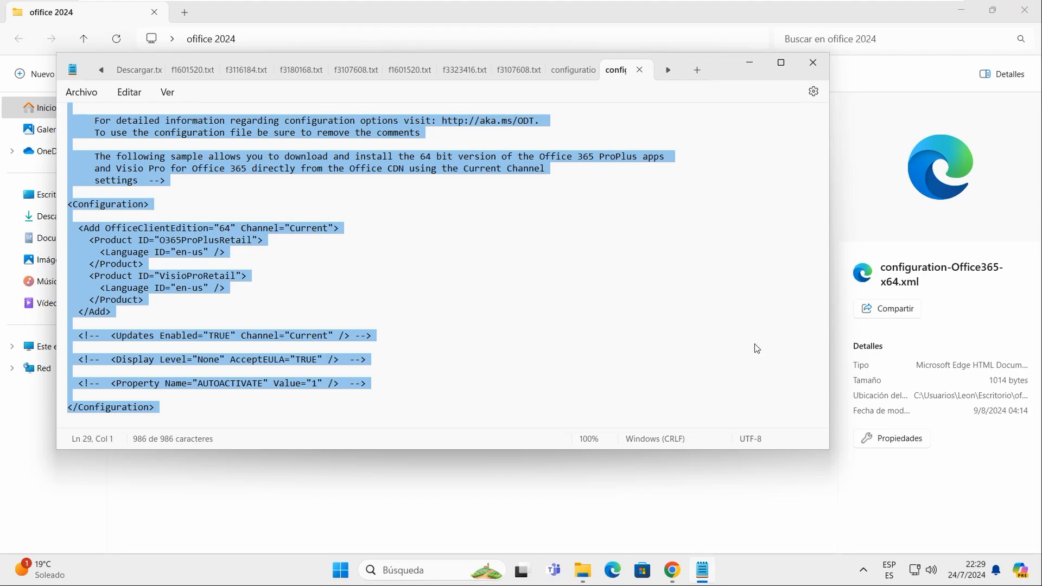
key(Delete)
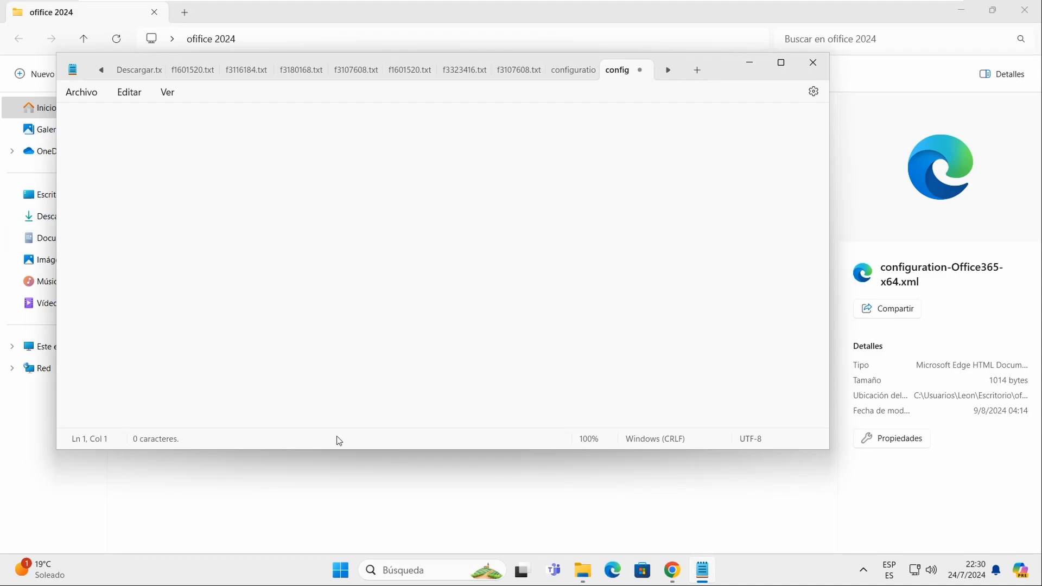
Step: Return to the Office LTSC preview installation page in Chrome and copy the example configuration.xml code
click(669, 516)
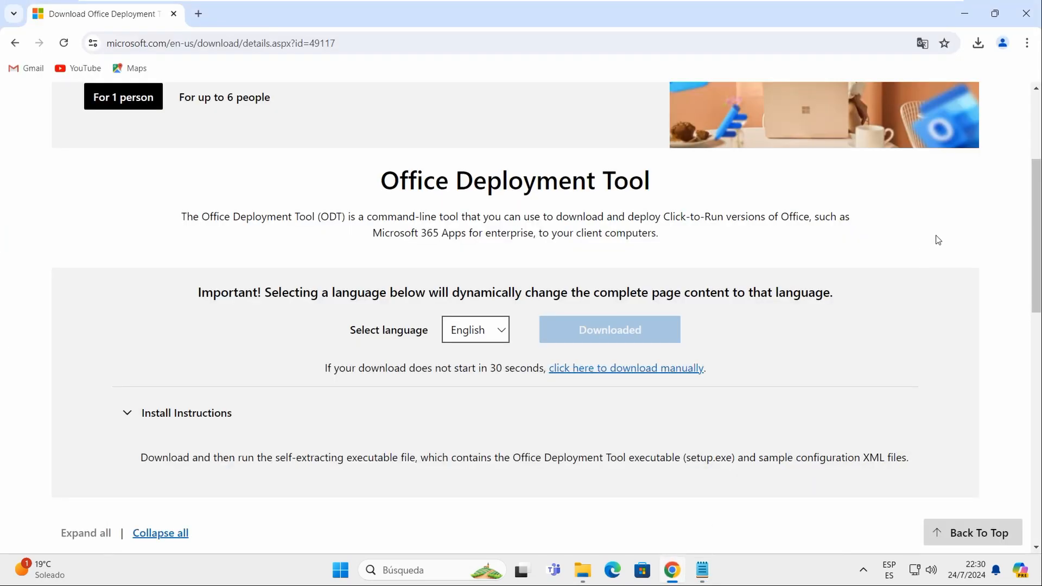
click(12, 47)
scroll(563, 146, down, 7)
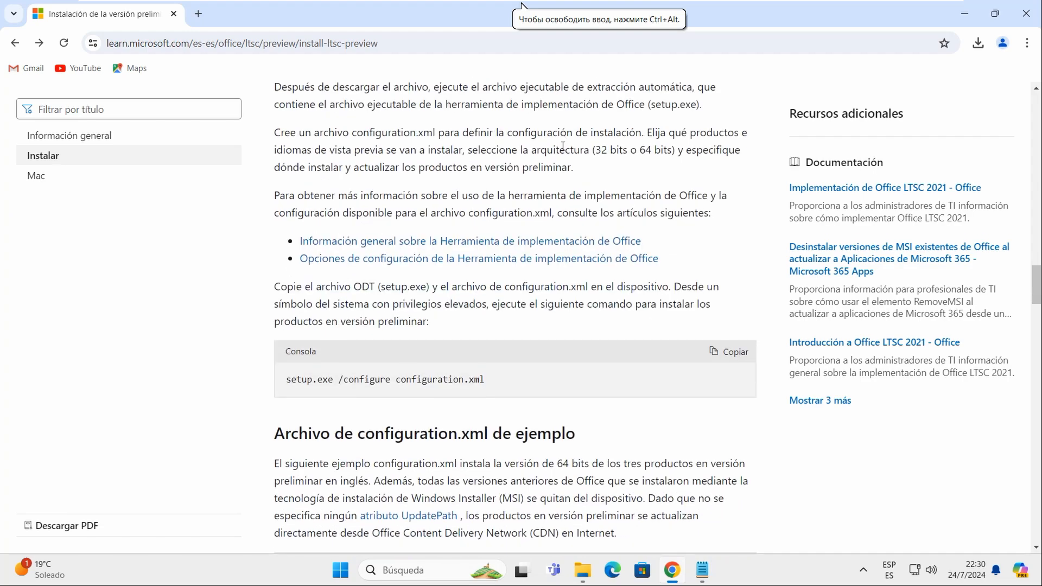
scroll(537, 206, down, 1)
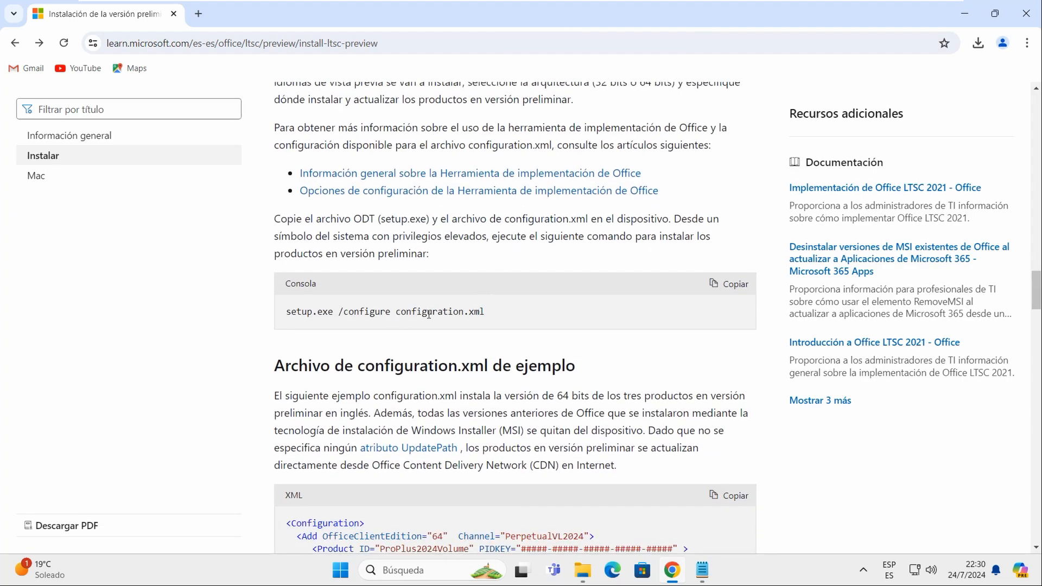
scroll(557, 291, down, 4)
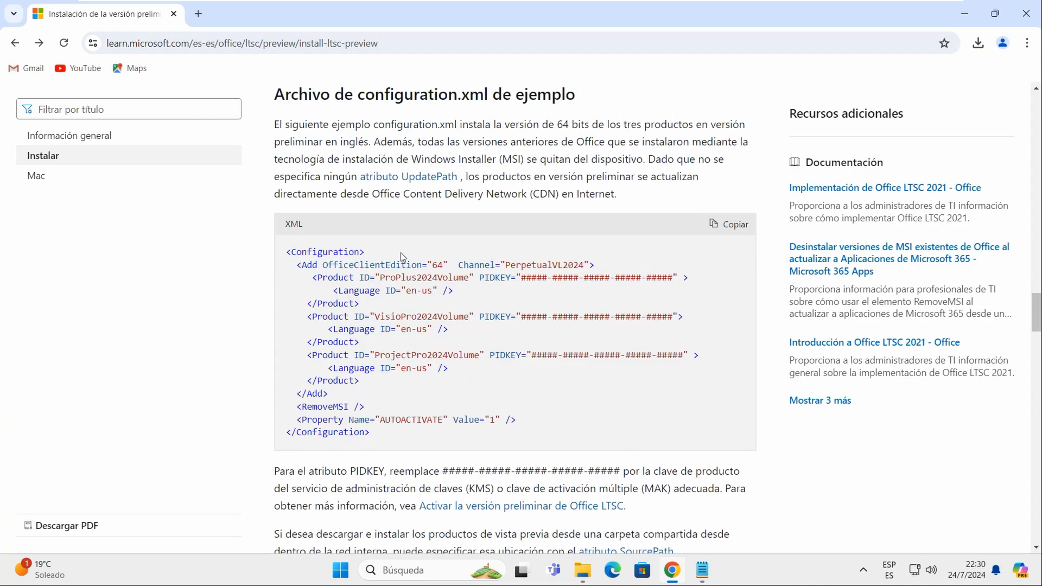
click(736, 225)
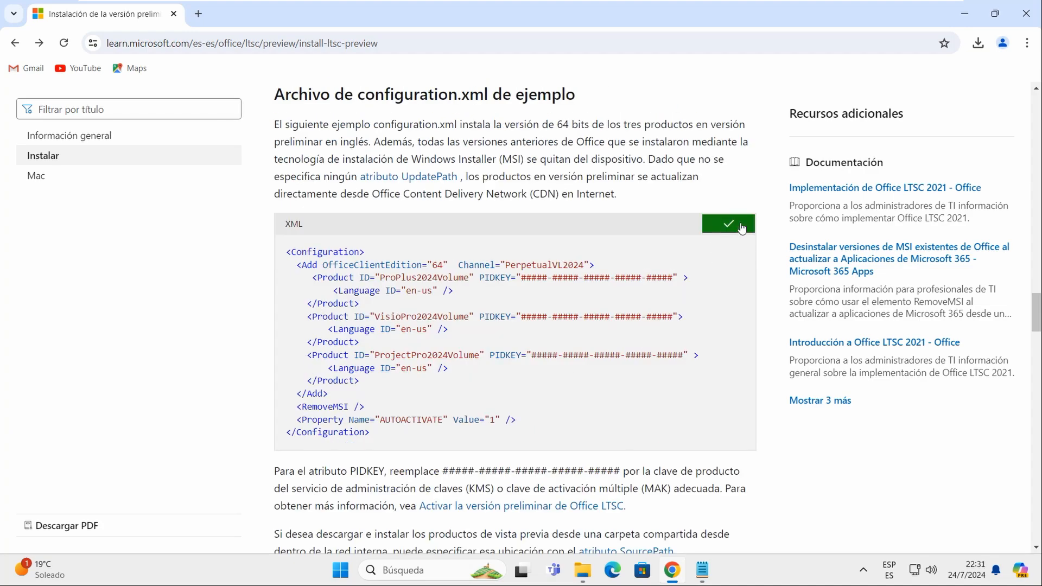
Step: Paste the copied example XML into the emptied configuration file in Bloc de notas
click(702, 569)
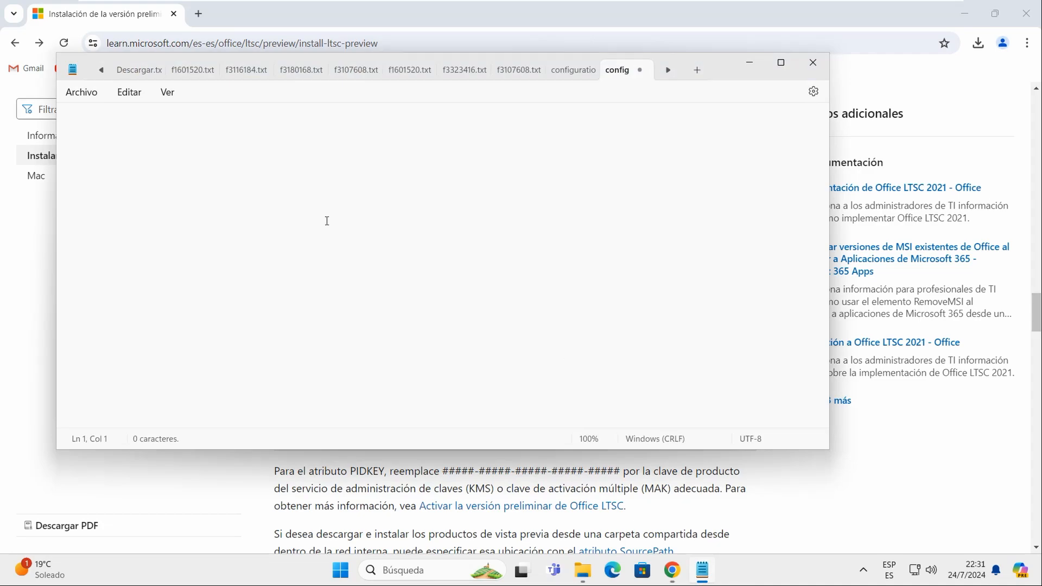
right_click(321, 202)
click(369, 303)
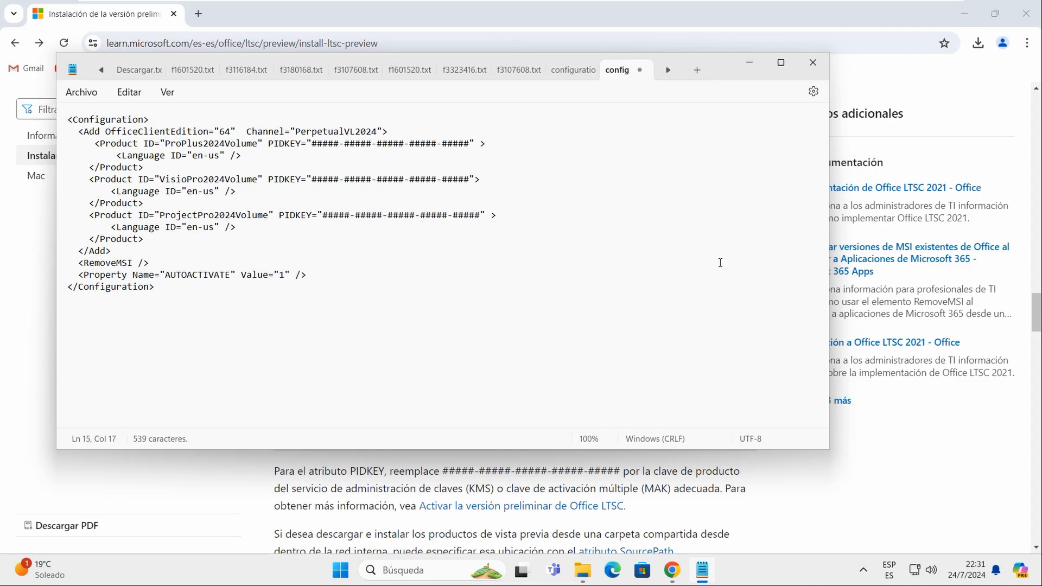
Step: Find the KMS product key table and replace the ProjectPro2024Volume PIDKEY placeholder with the Project 2024 preview product key
click(833, 502)
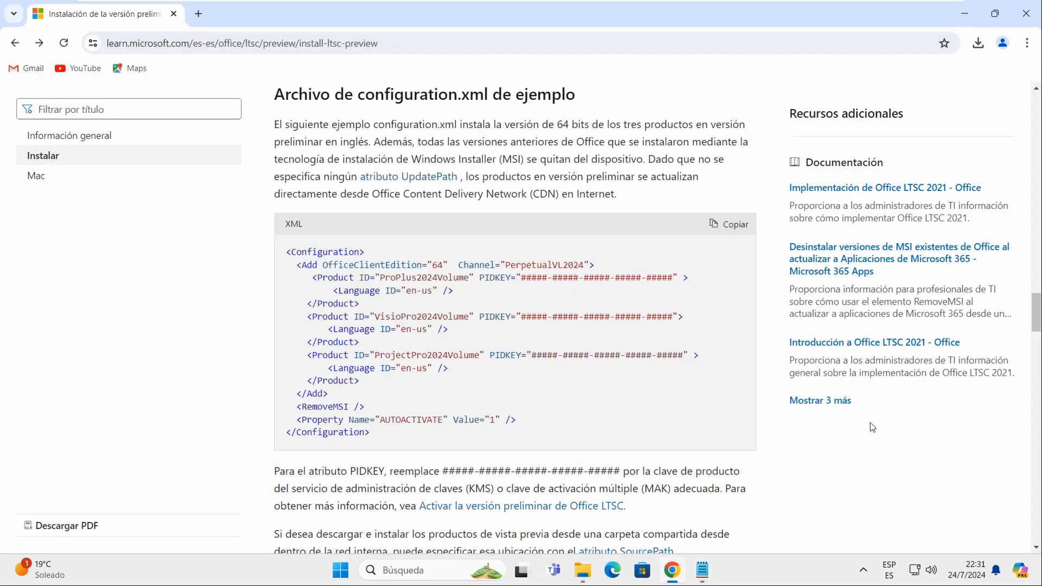
scroll(748, 330, down, 1)
scroll(748, 335, down, 12)
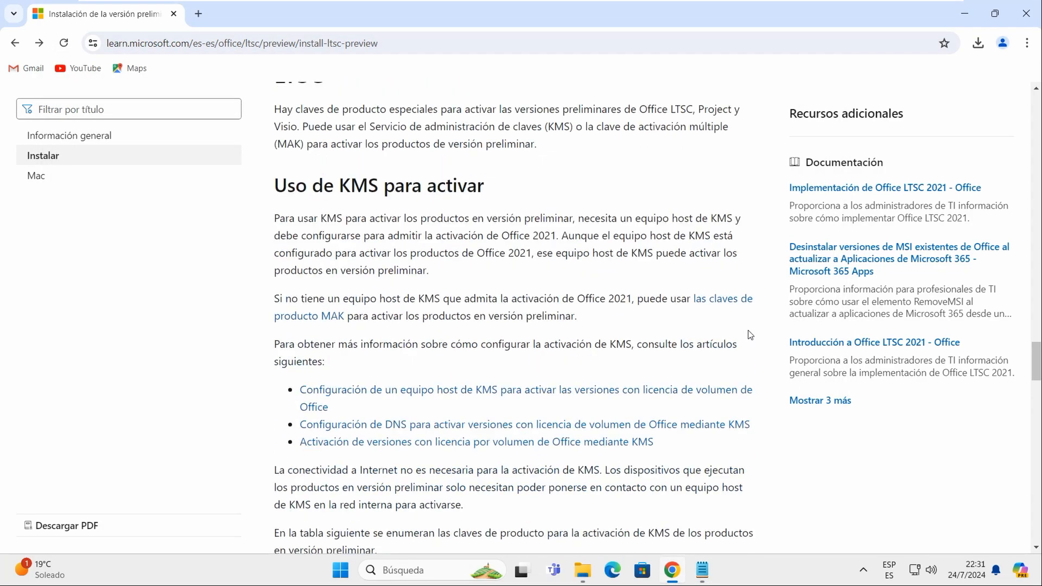
scroll(745, 336, down, 3)
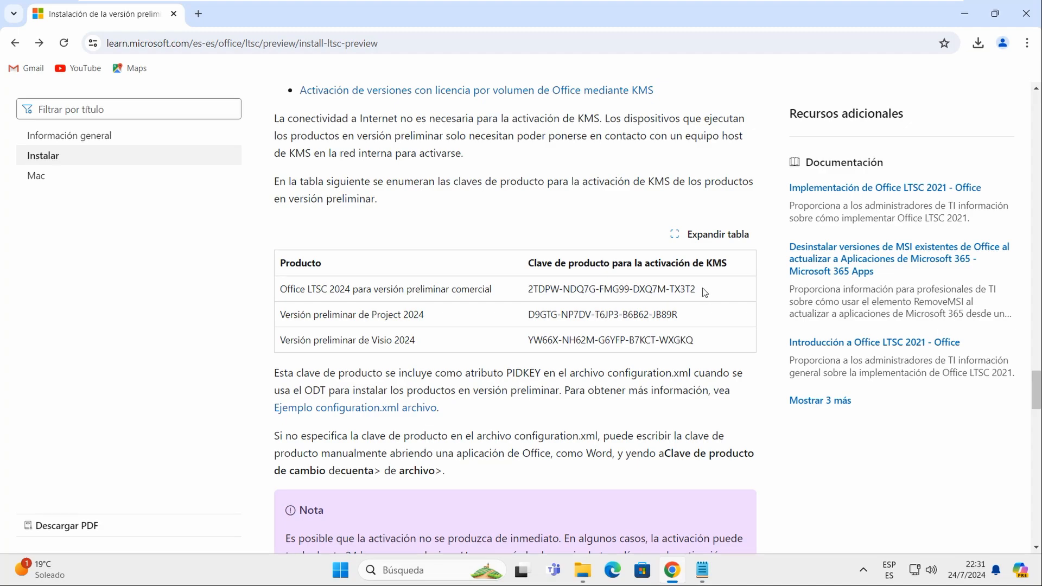
click(702, 570)
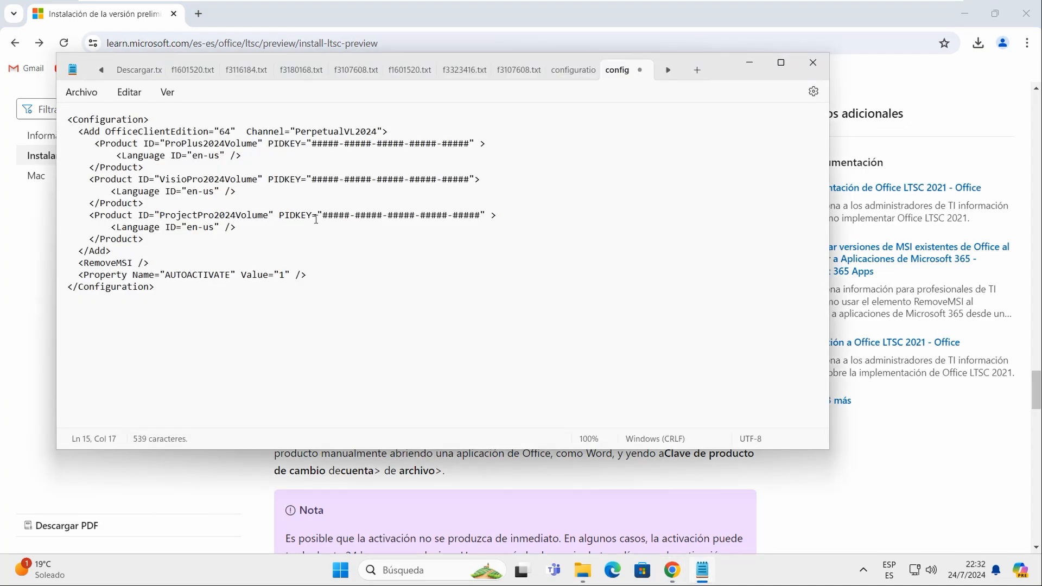
click(840, 487)
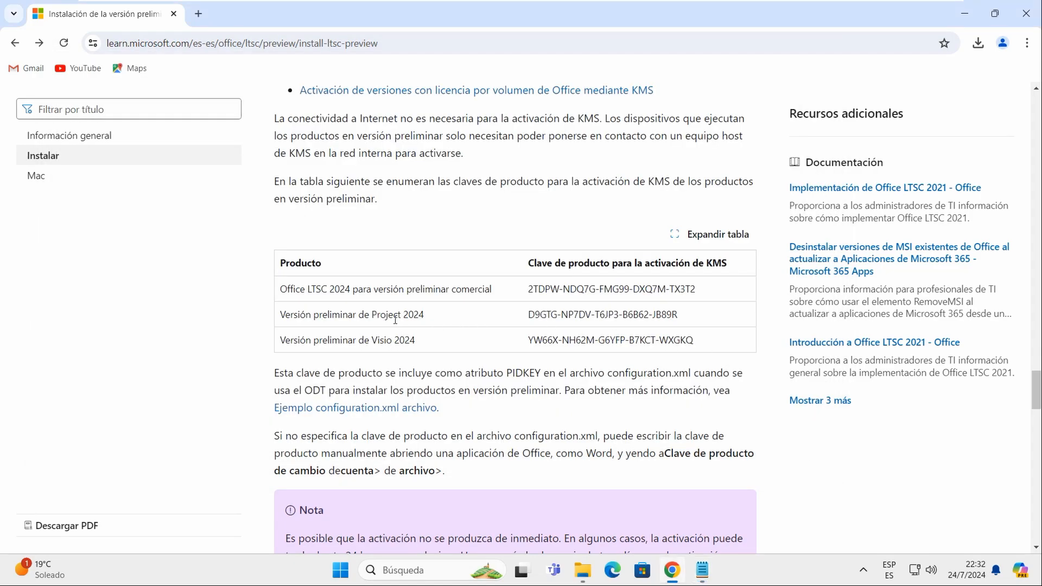
drag(678, 314, 526, 314)
key(ctrl+c)
key(alt+Tab)
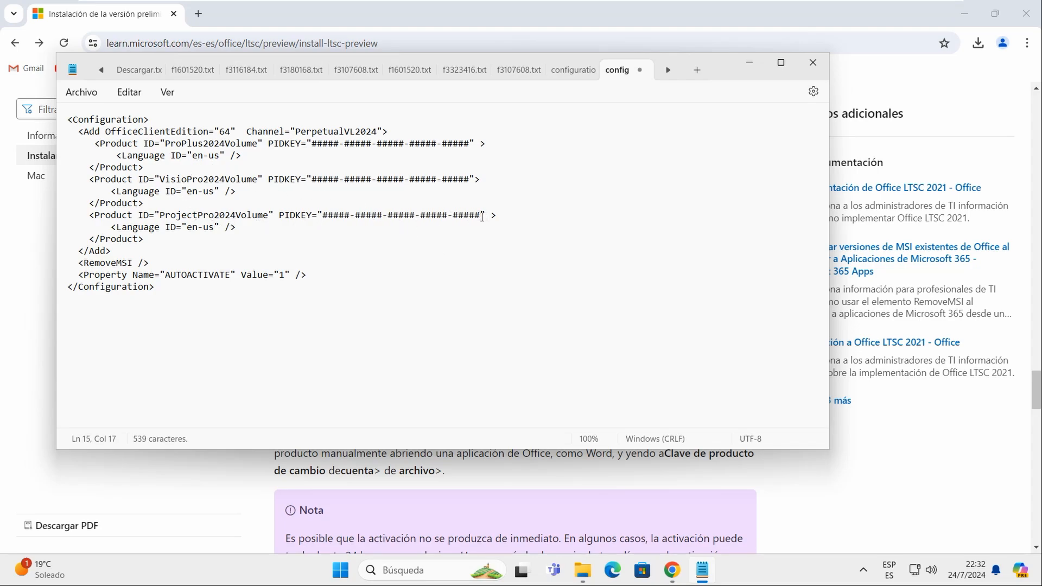
drag(482, 216, 325, 223)
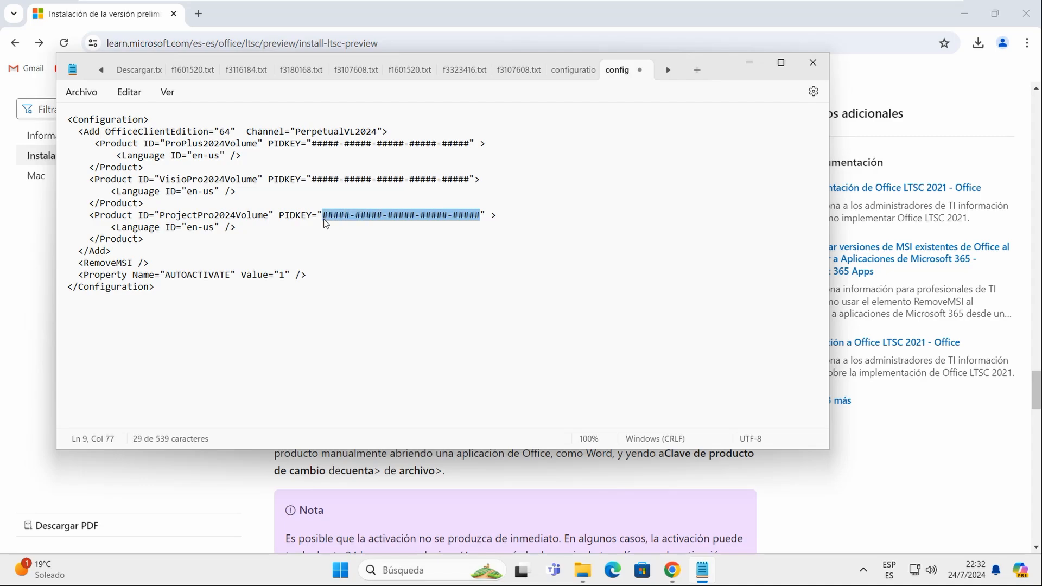
key(ctrl+v)
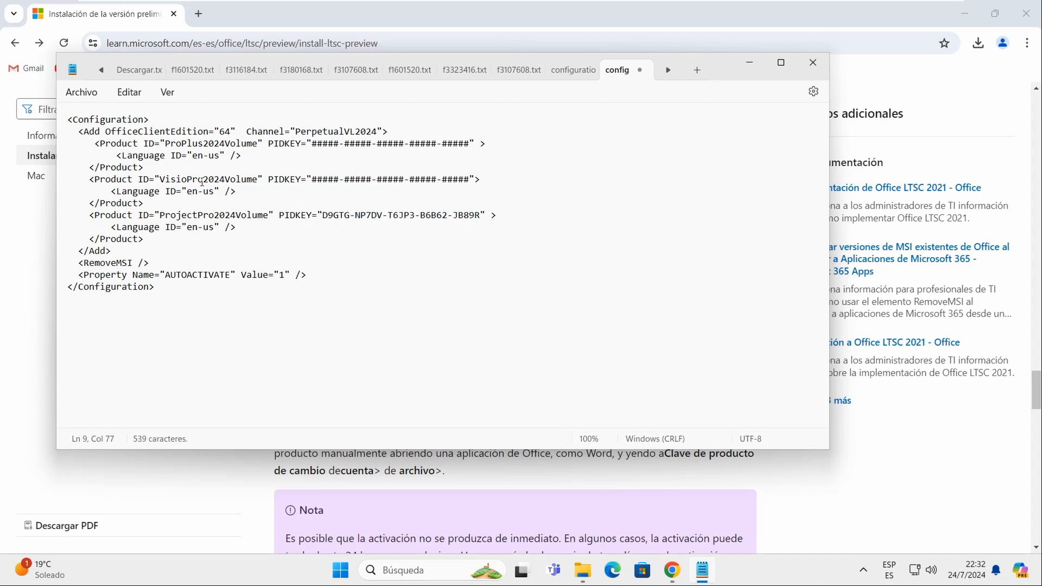
Step: Copy the Project 2024 preview product key from the page and replace the VisioPro2024Volume PIDKEY placeholder with it
key(alt+Tab)
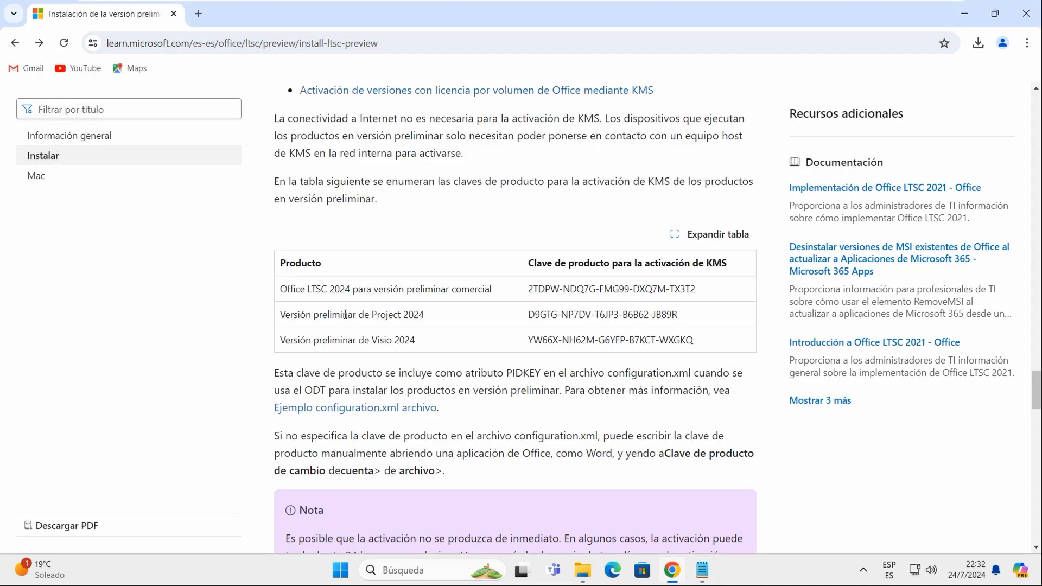
drag(674, 315, 531, 314)
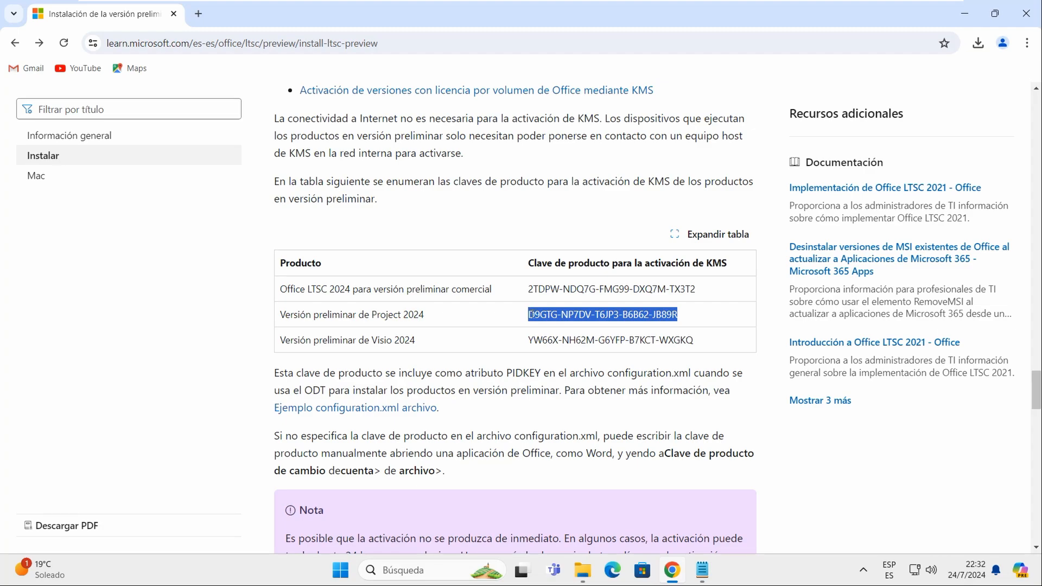
key(ctrl+c)
click(694, 567)
key(ctrl+v)
drag(472, 181, 314, 181)
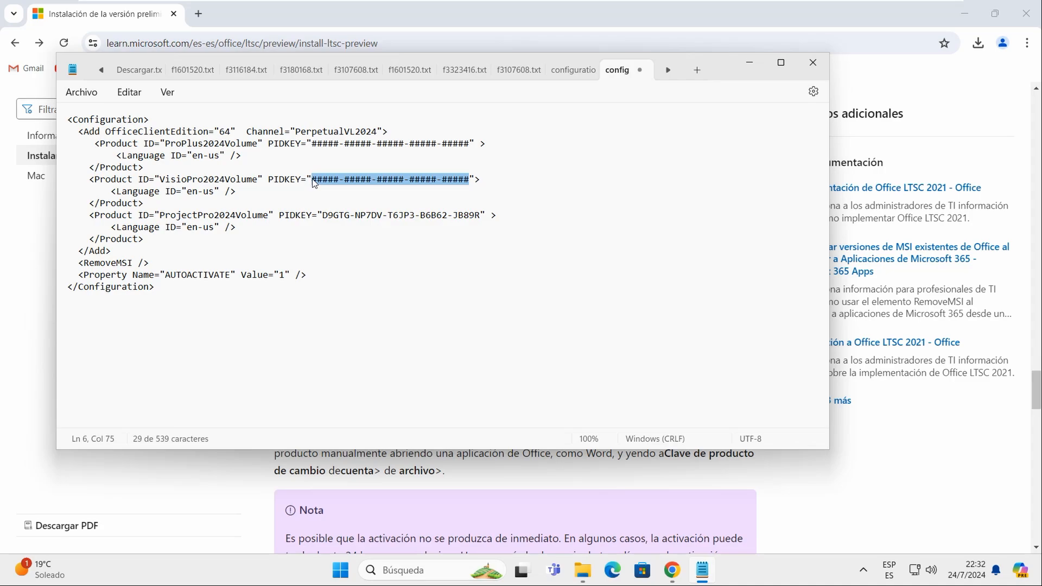
key(ctrl+v)
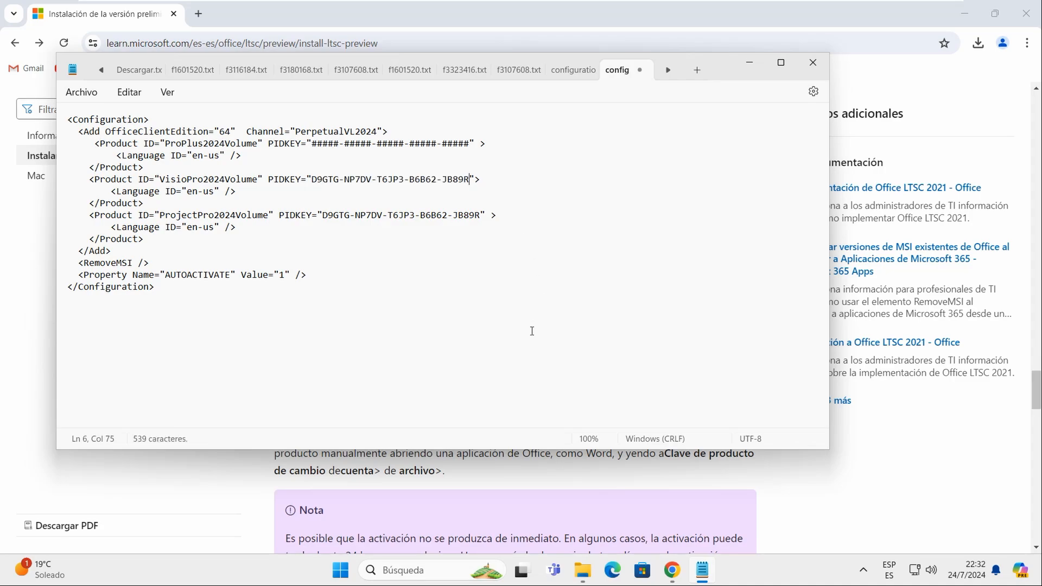
Step: Replace the ProPlus2024Volume PIDKEY placeholder with the Office LTSC 2024 commercial preview product key from the KMS table
click(569, 302)
click(702, 574)
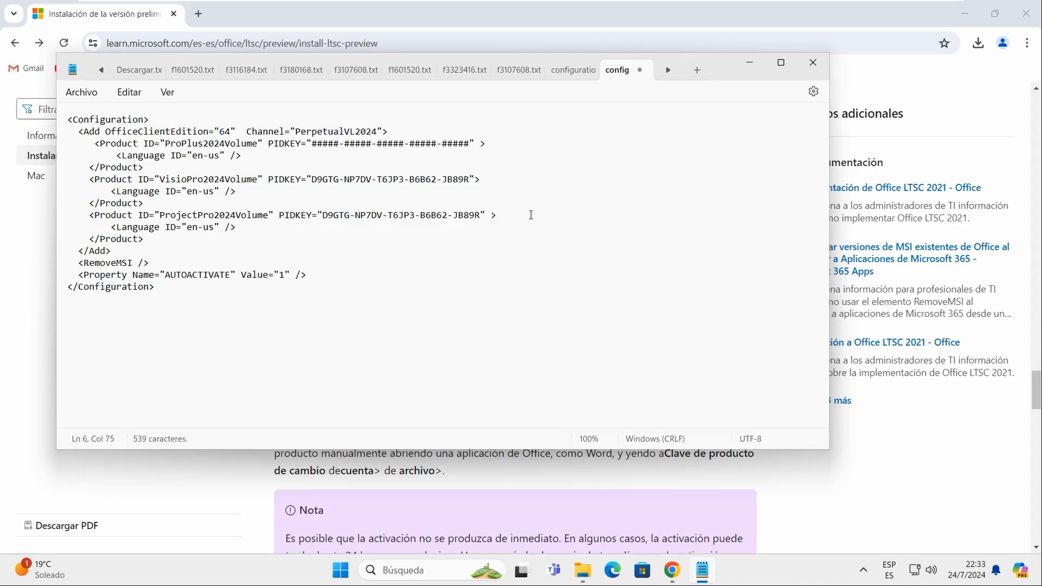
drag(470, 144, 312, 142)
key(ctrl+v)
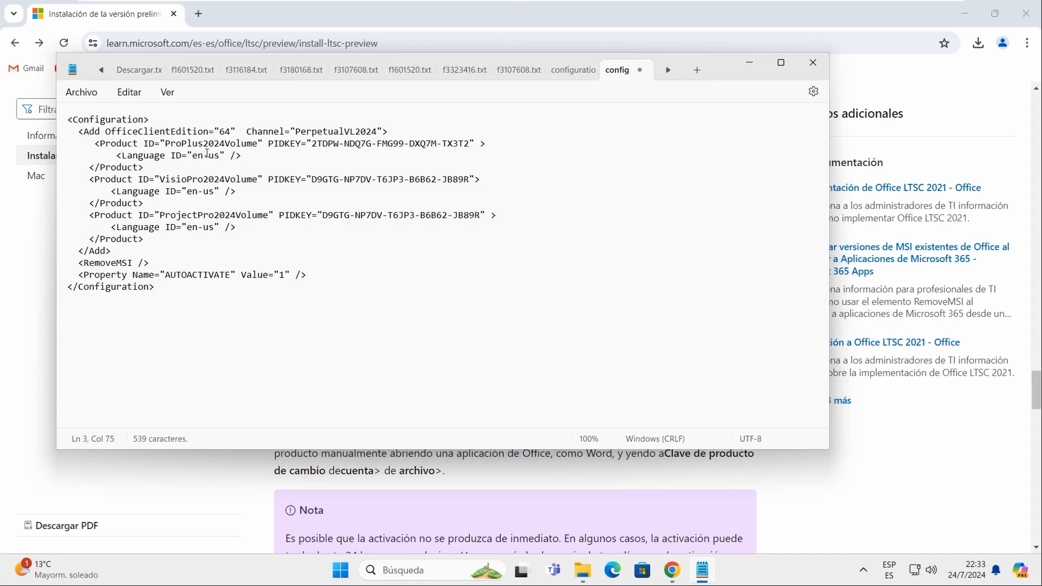
Step: Set the Language ID of the ProPlus, Visio and Project products to es-es
drag(220, 155, 193, 159)
text(es-es)
drag(214, 191, 190, 196)
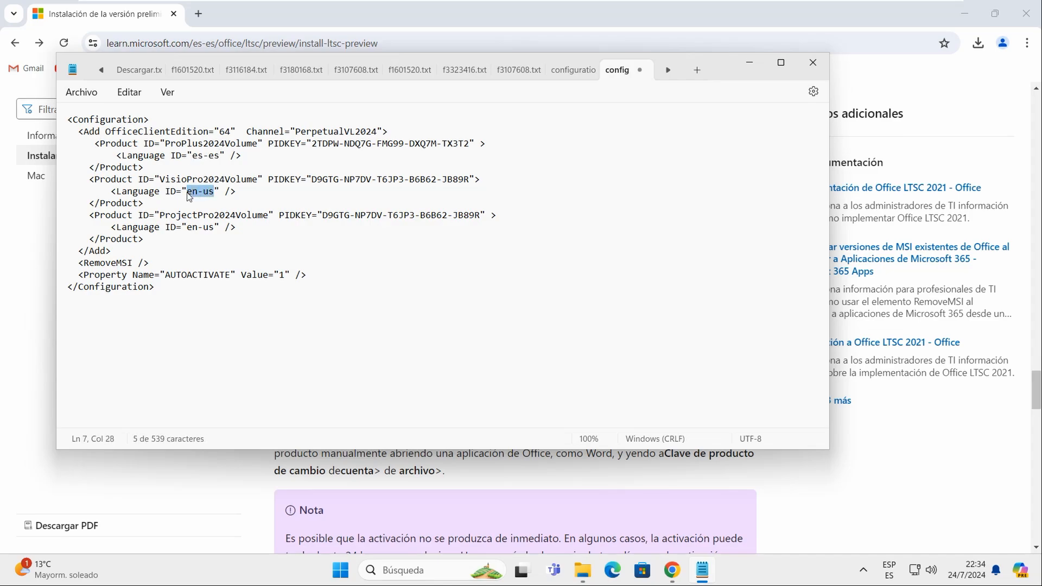
Step: Save the edited configuration file and close the text editor
click(82, 93)
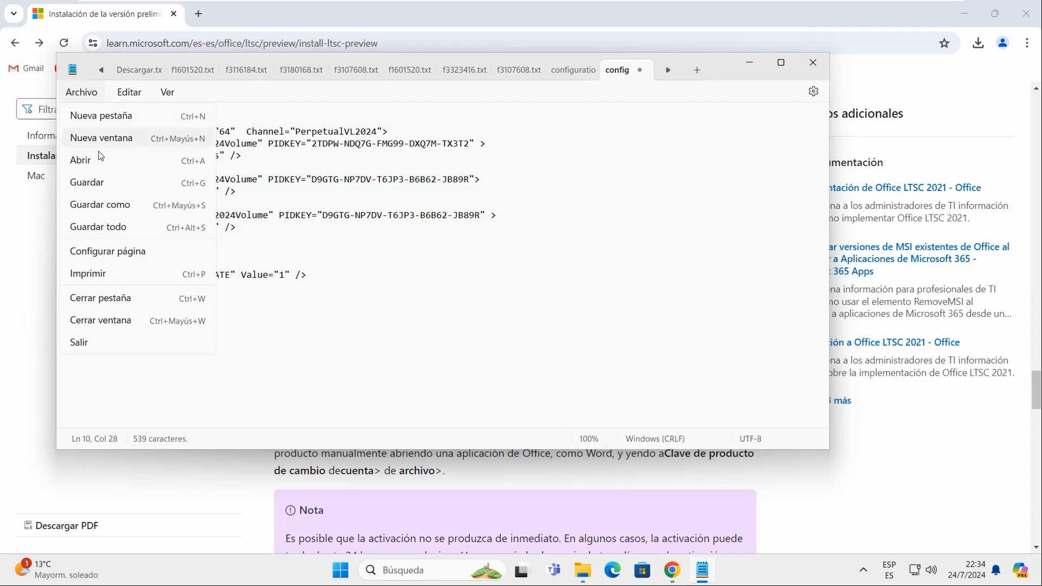
click(86, 182)
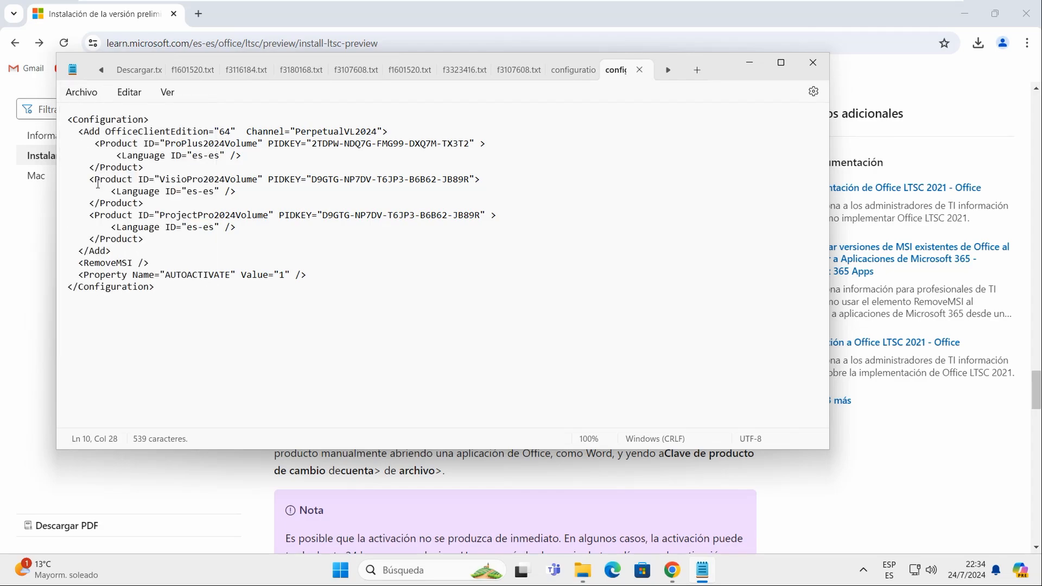
click(813, 62)
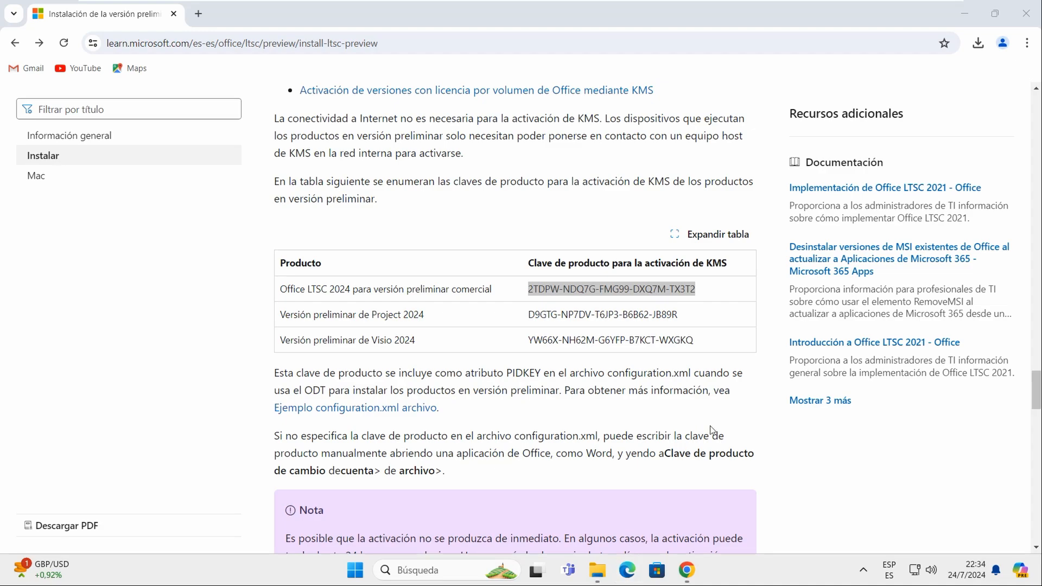
Step: Copy the file name configuration.xml from the setup command in the page's console example
scroll(773, 414, up, 3)
scroll(773, 414, up, 6)
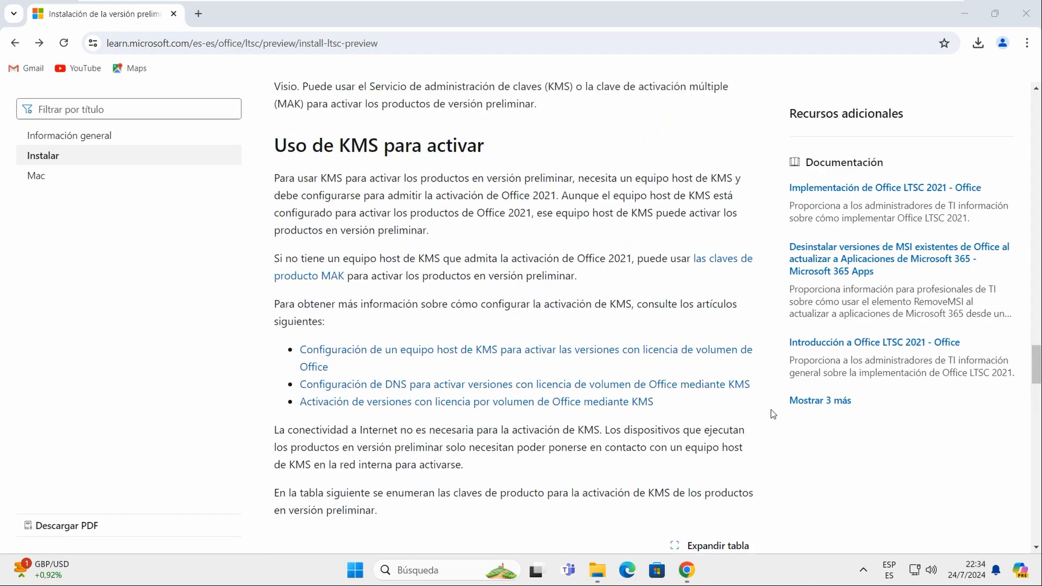
scroll(773, 414, up, 7)
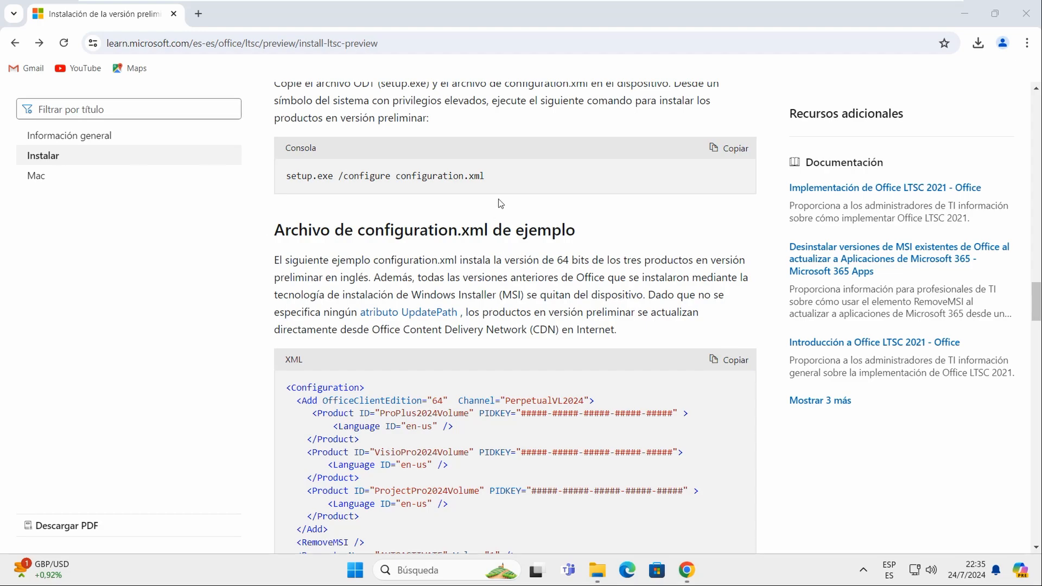
drag(485, 172, 395, 177)
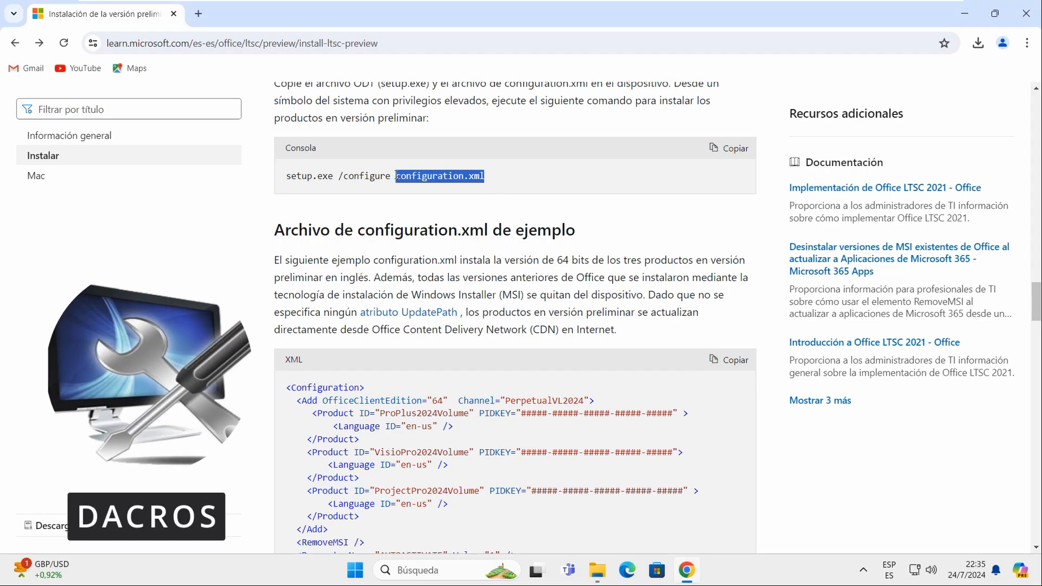
Step: Rename the configuration-Office365-x64.xml file in the ofifice 2024 folder as configuration.xml
click(597, 570)
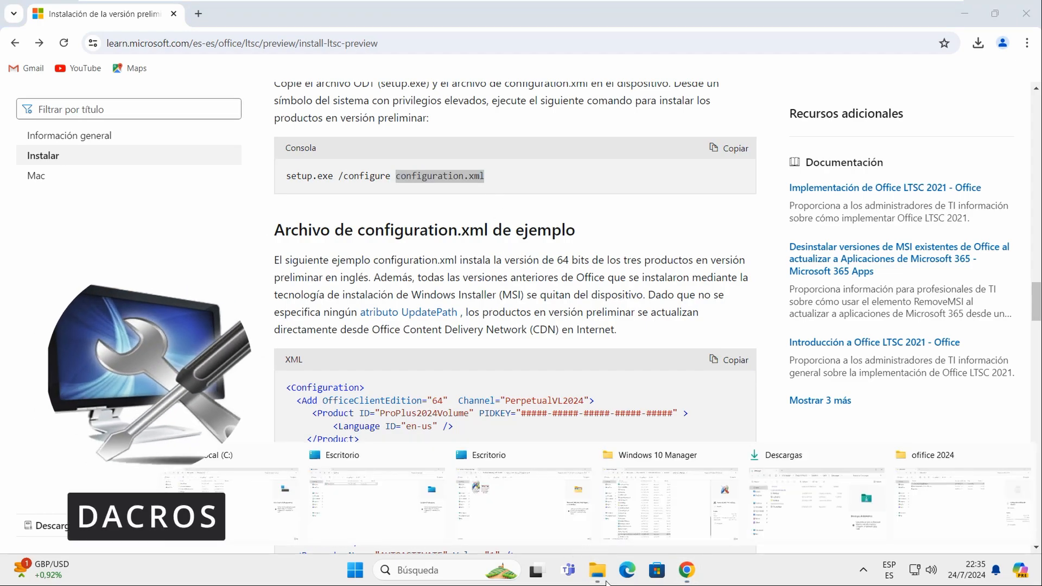
click(874, 535)
right_click(211, 123)
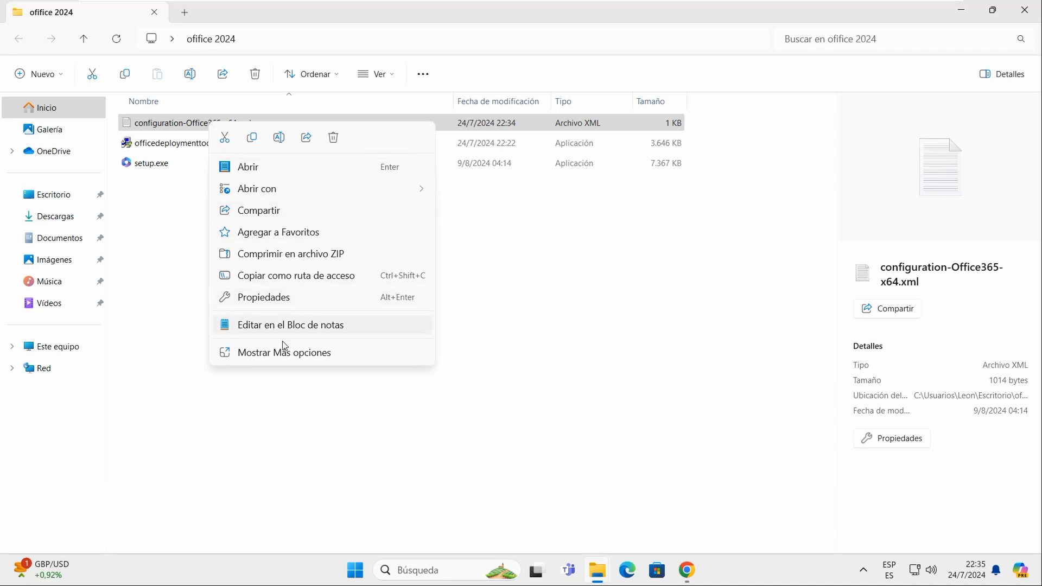
click(288, 362)
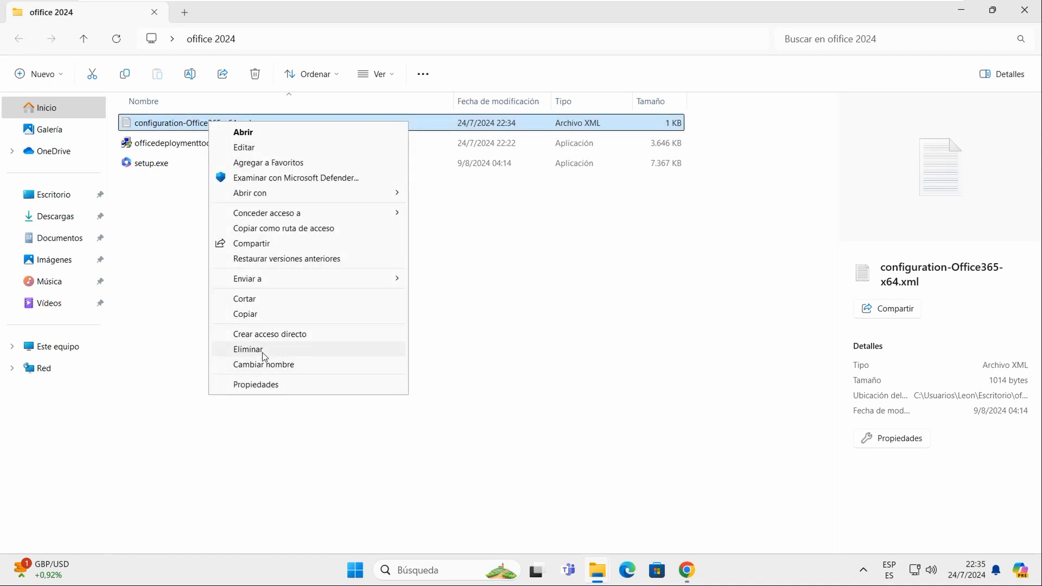
click(263, 366)
drag(253, 123, 109, 138)
key(Escape)
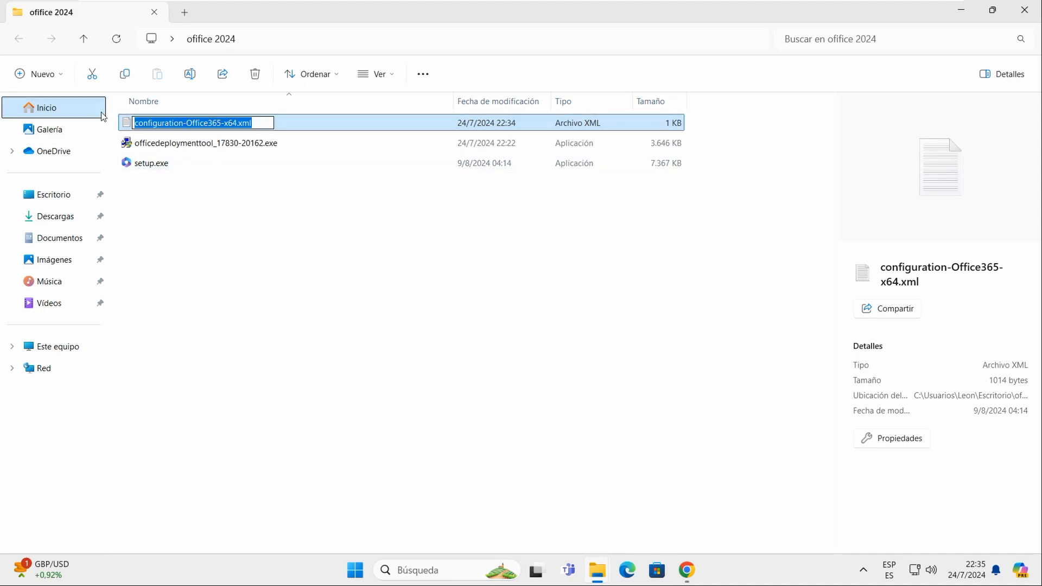
key(ctrl+v)
click(327, 345)
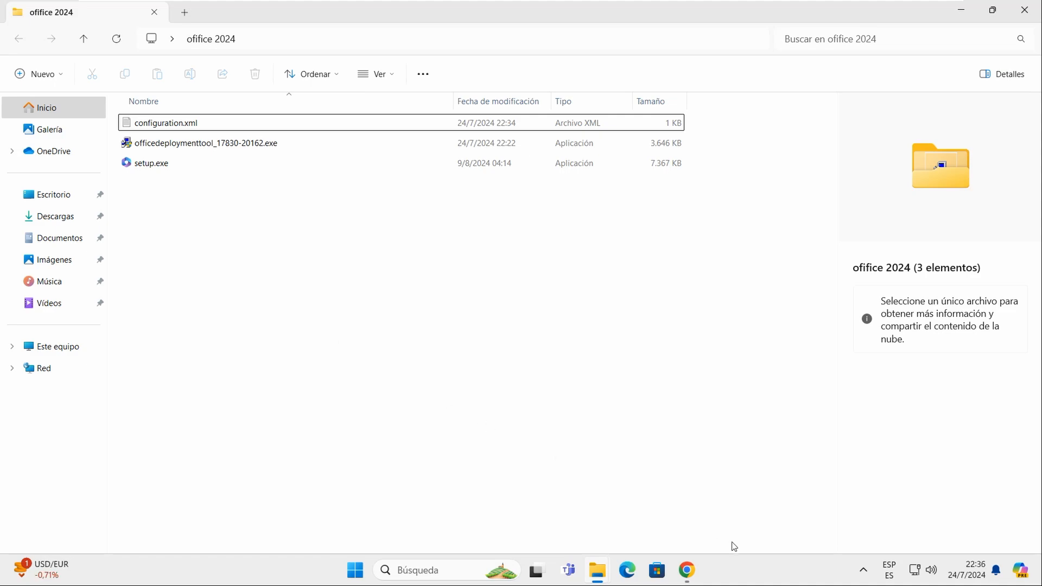
Step: Review the setup.exe /configure configuration.xml command on the web page and return to the ofifice 2024 folder
click(687, 570)
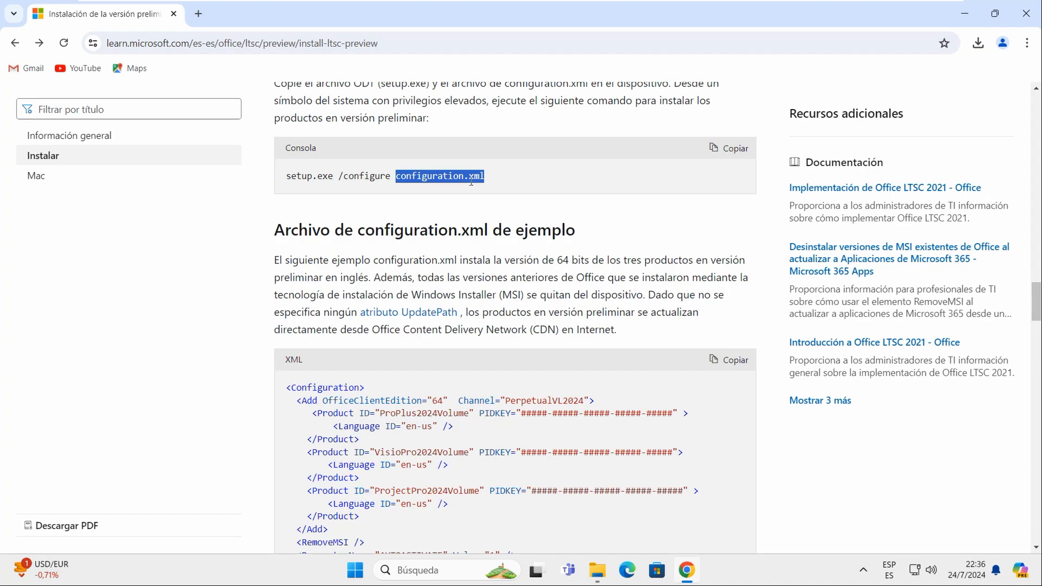
click(278, 183)
drag(498, 176, 283, 177)
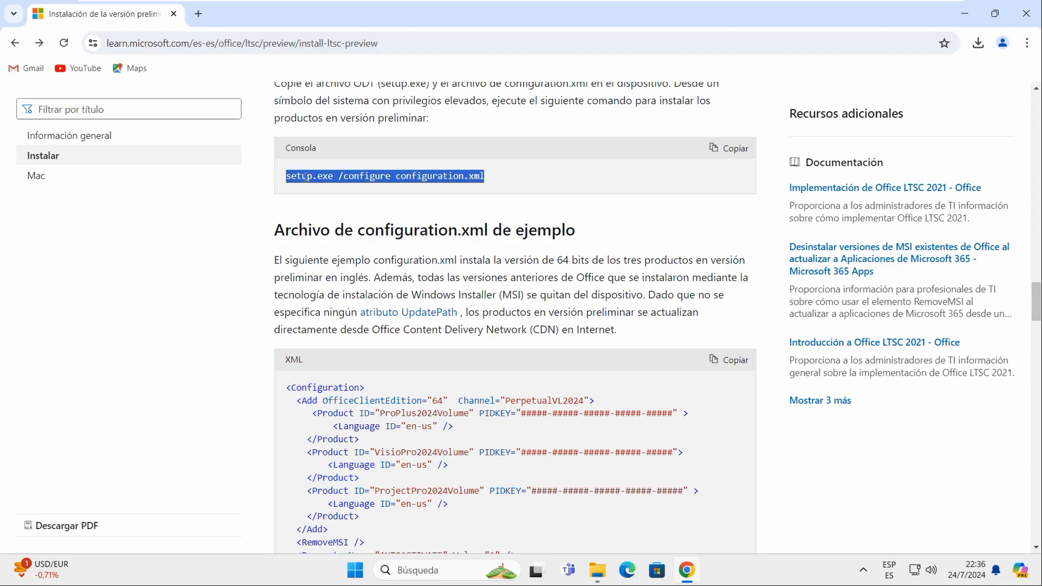
click(606, 577)
click(945, 499)
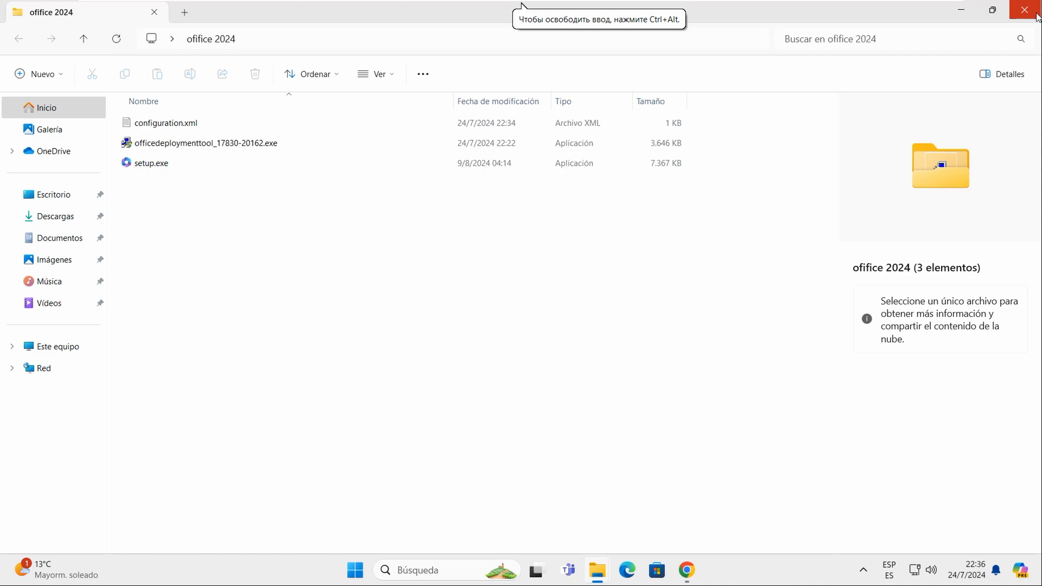
Step: Minimize the open windows and rename the ofifice 2024 desktop folder as office2024 through its properties
click(956, 10)
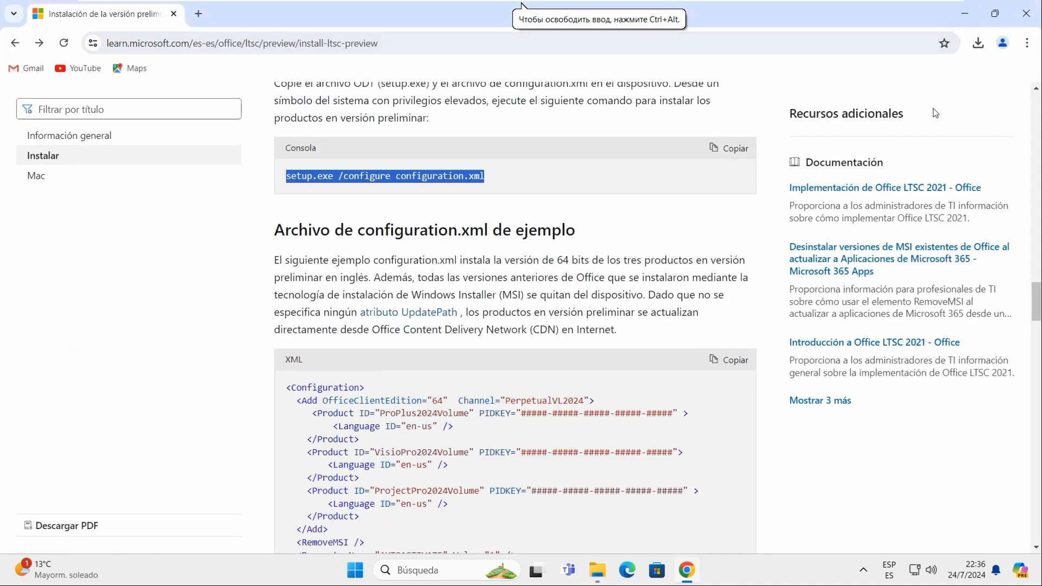
click(965, 14)
right_click(746, 197)
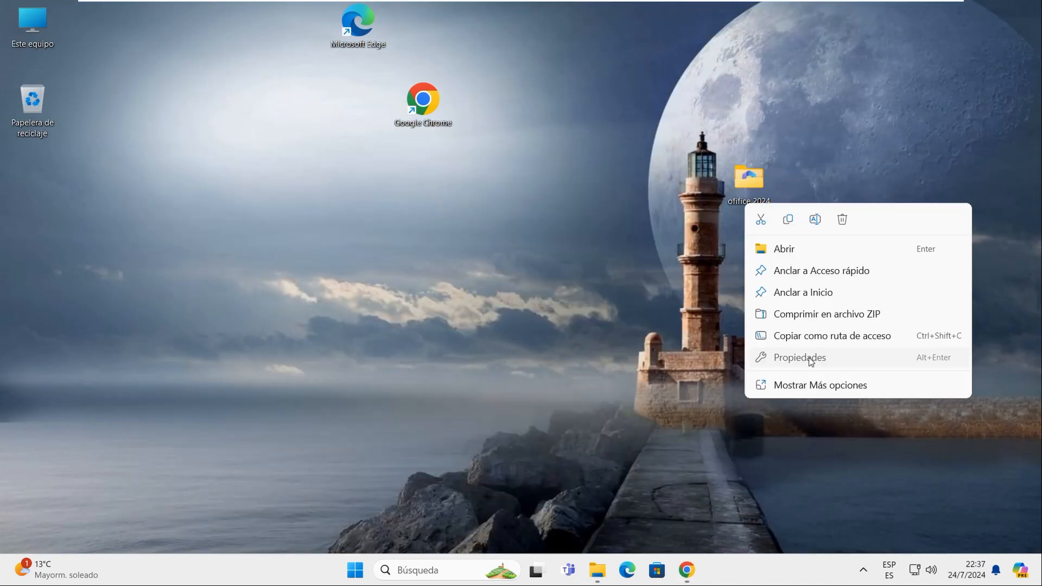
click(809, 357)
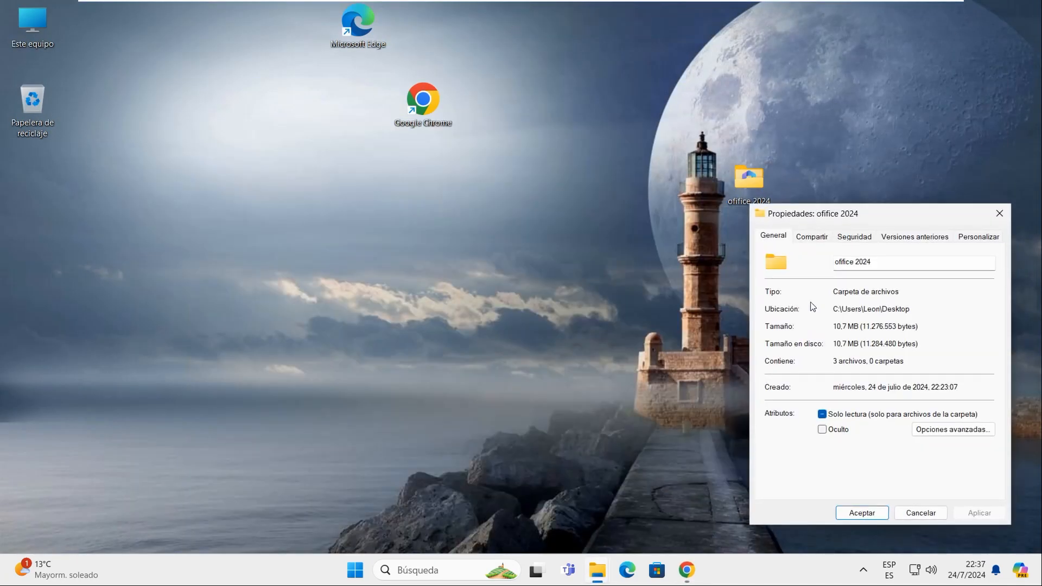
double_click(857, 263)
text(office)
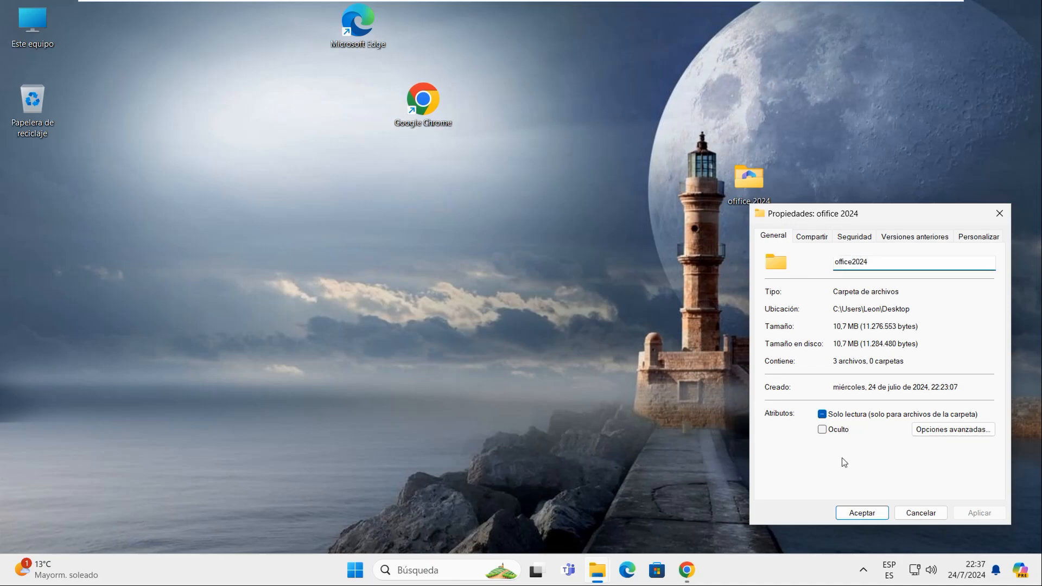
click(861, 513)
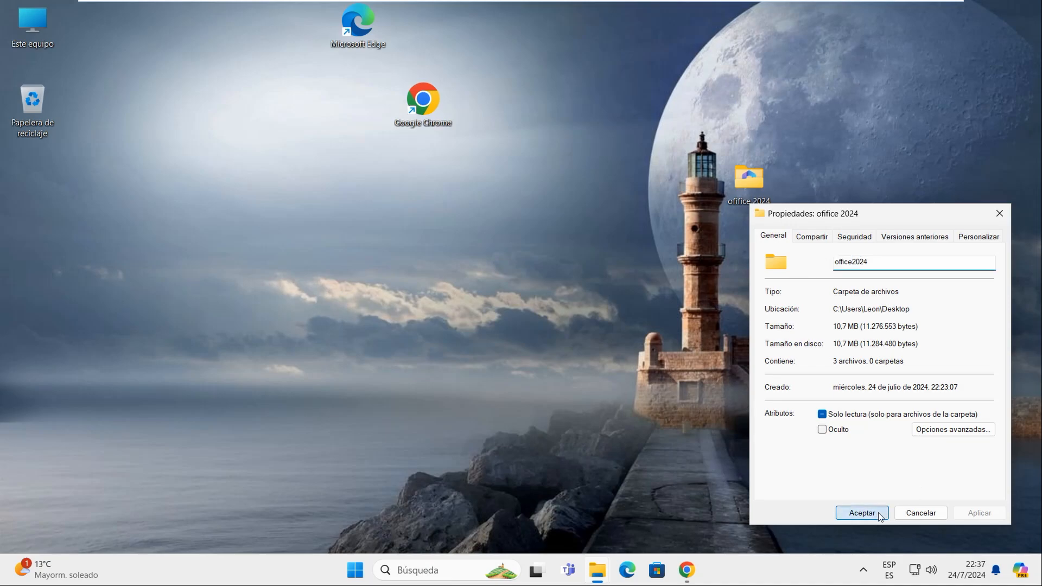
Step: Open the office2024 folder from the desktop and copy its full path
double_click(749, 192)
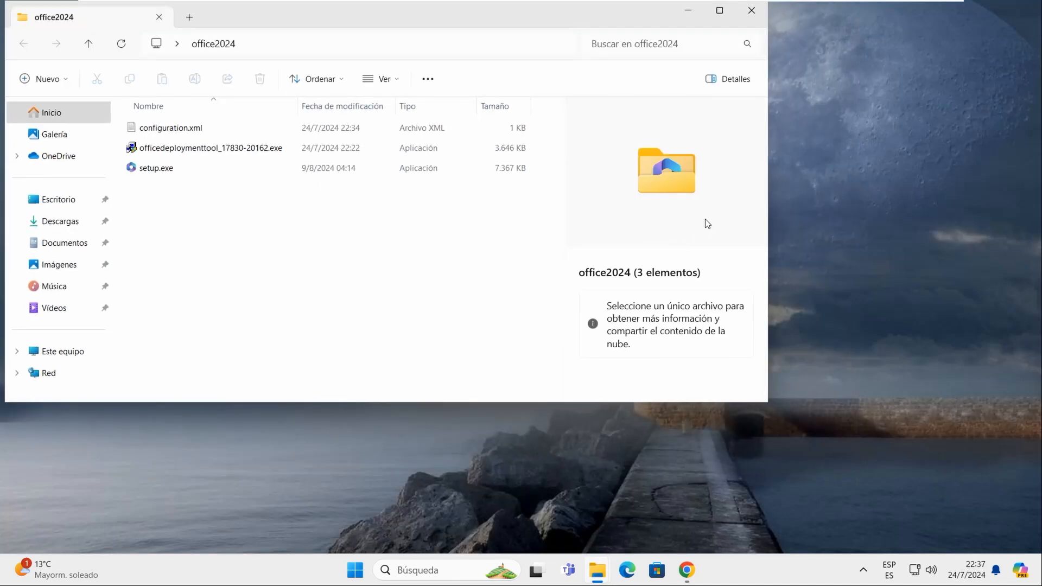
click(265, 46)
key(ctrl+c)
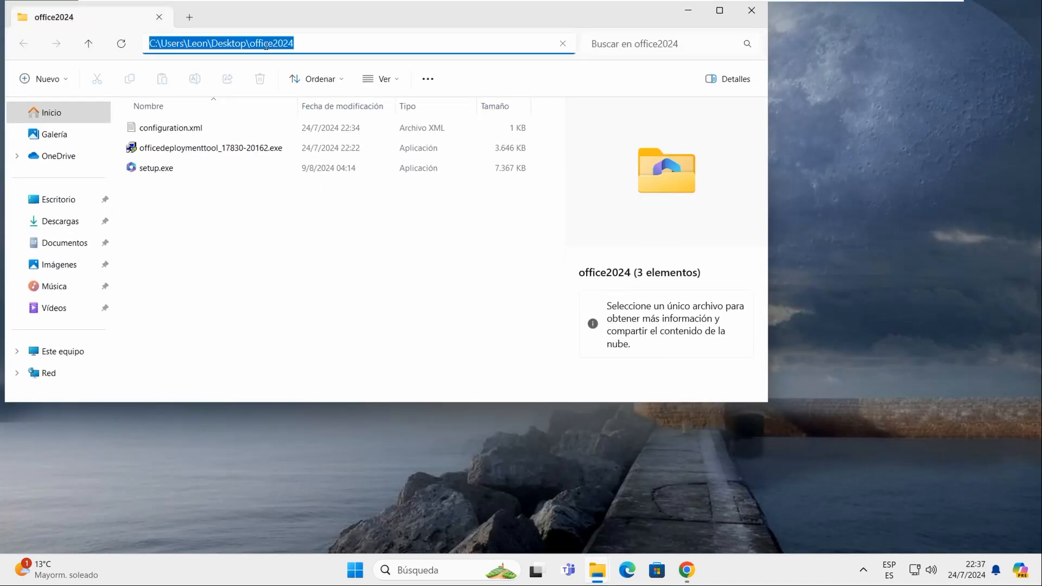
right_click(266, 45)
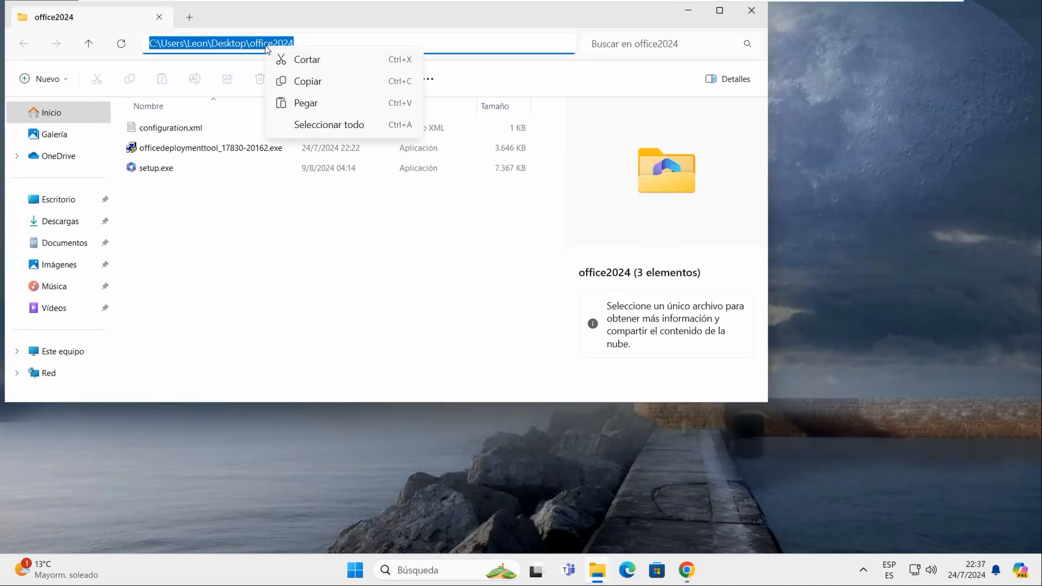
click(308, 82)
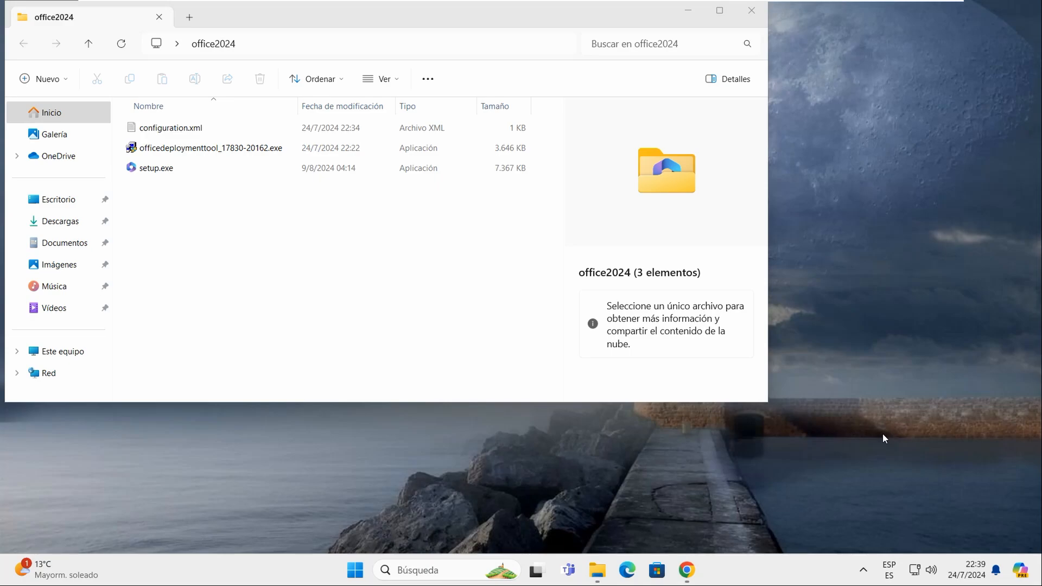
Step: Find Símbolo del sistema and run it as administrator in a maximized window
key(super)
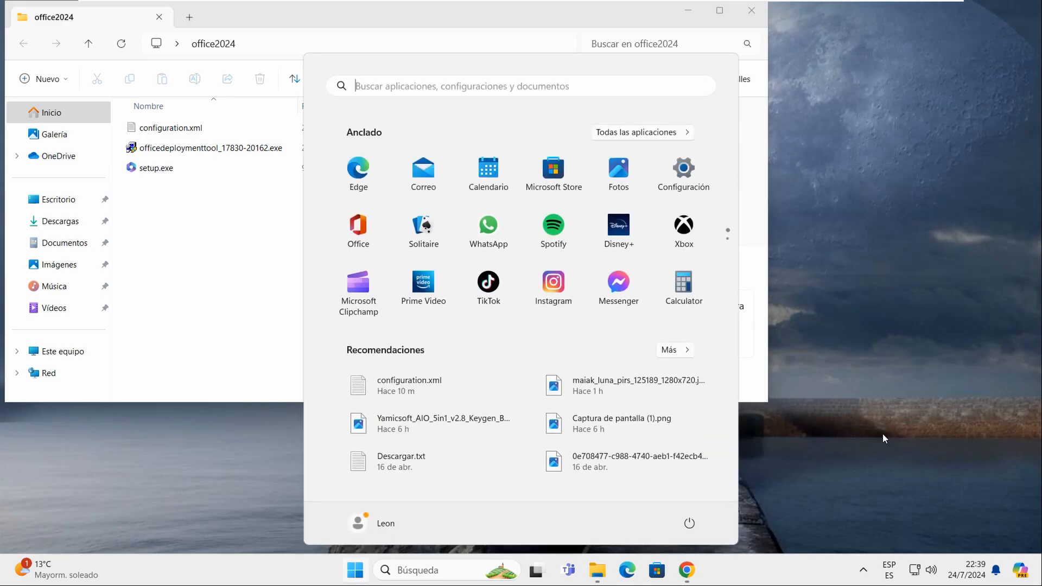
text(cm)
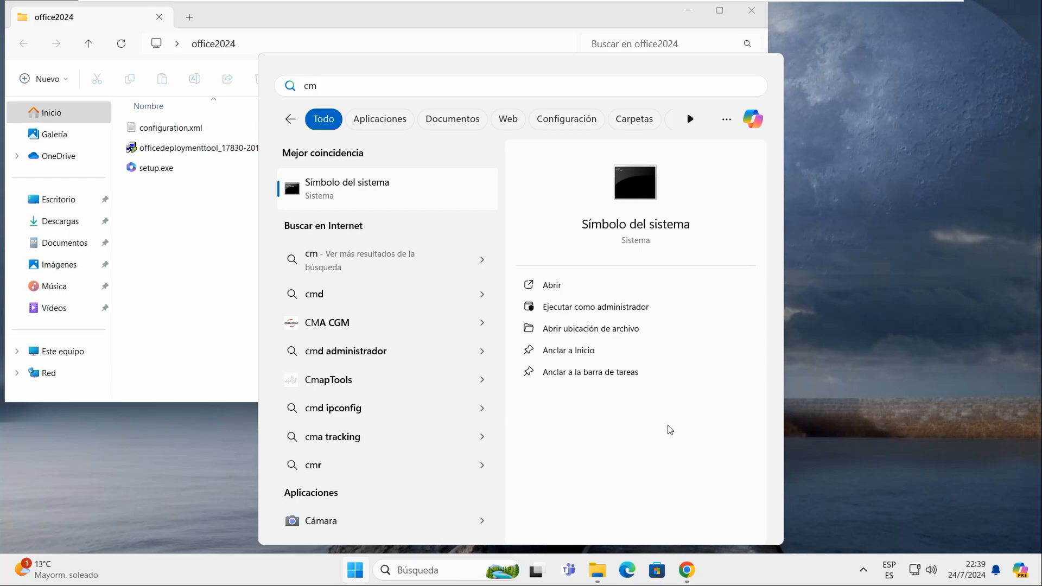
click(588, 311)
click(455, 392)
click(606, 63)
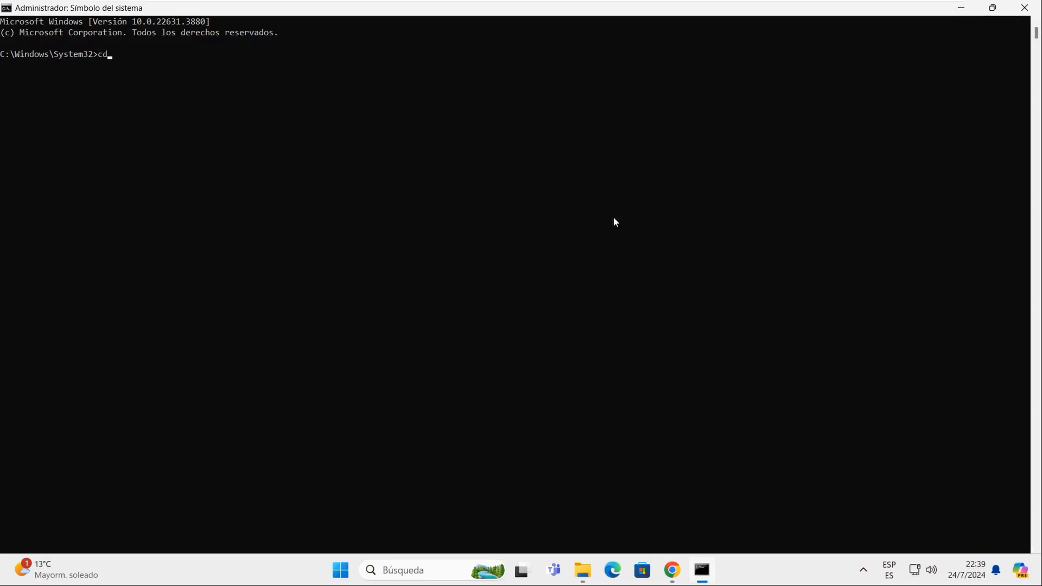
Step: Change to the copied office2024 folder path with cd and list its files with dir
key(ctrl+v)
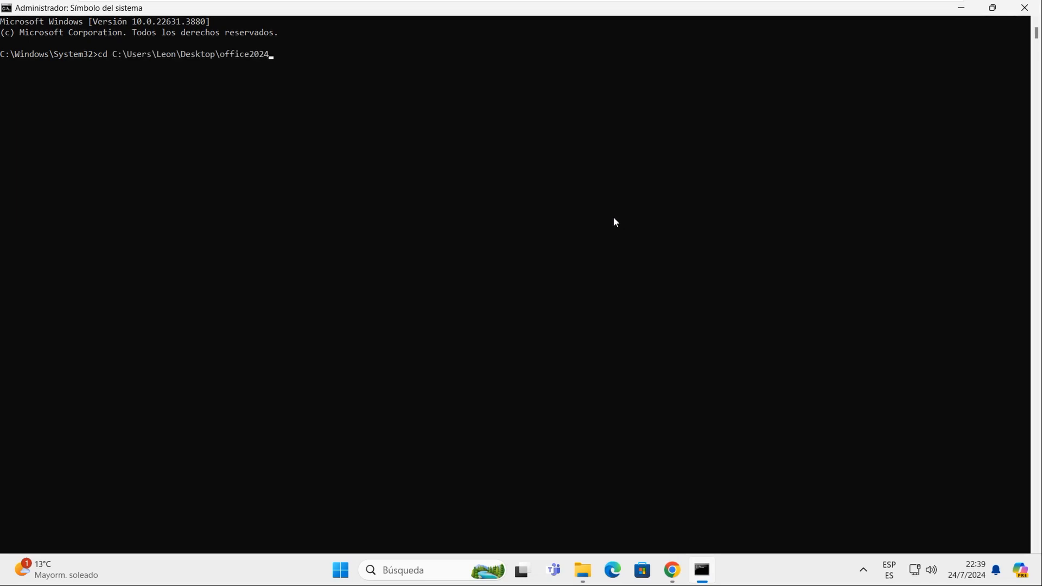
key(Return)
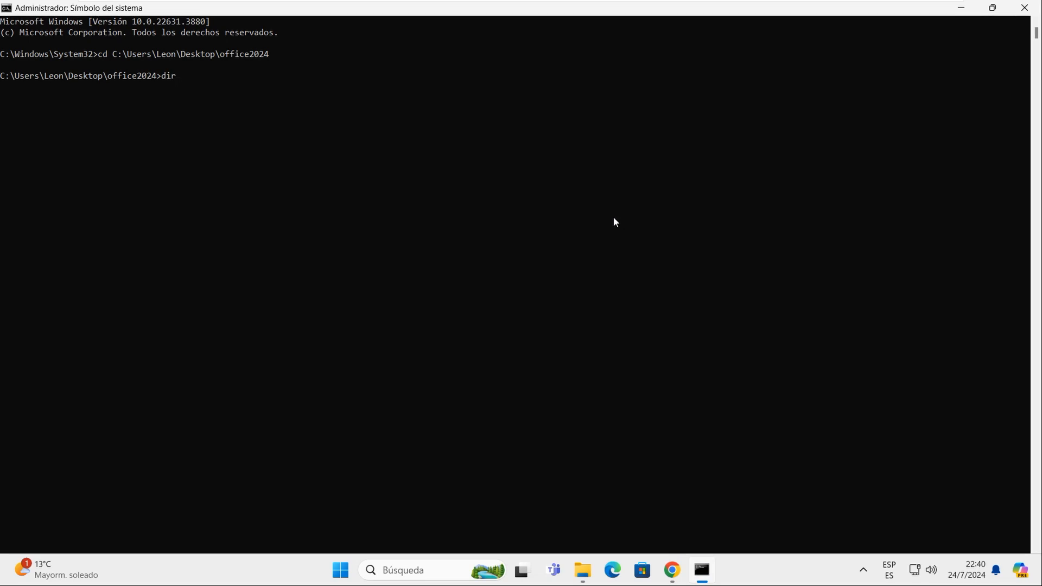
key(Return)
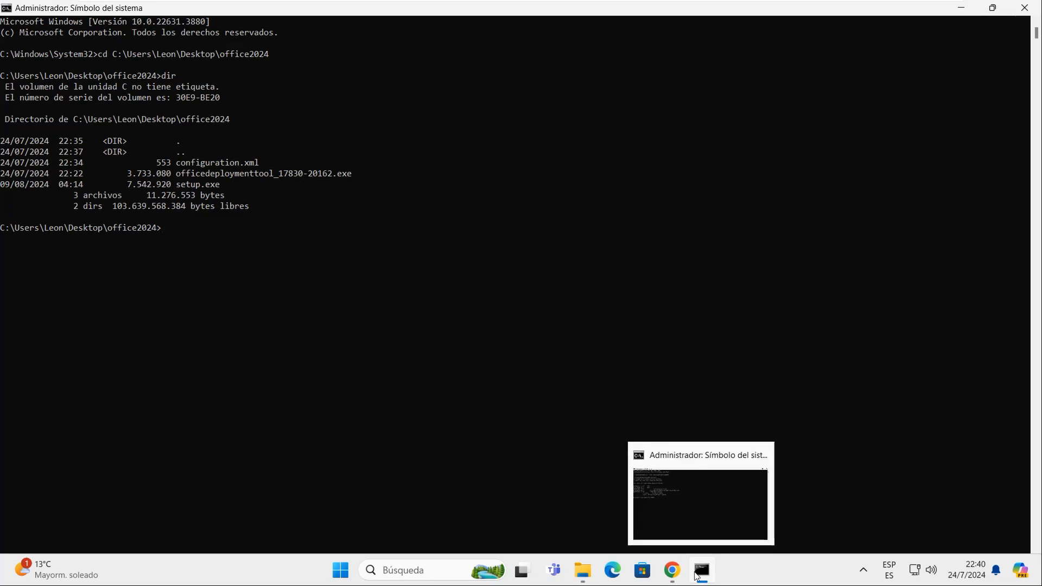
Step: Copy the setup.exe /configure configuration.xml command from the page, run it in the office2024 folder, and close the finished installer and console
click(670, 575)
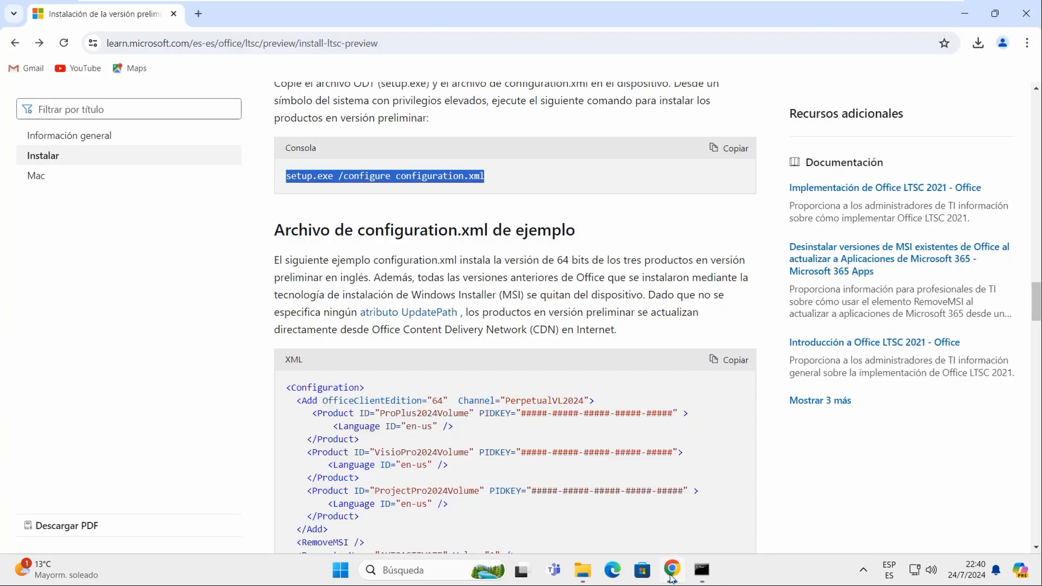
click(729, 151)
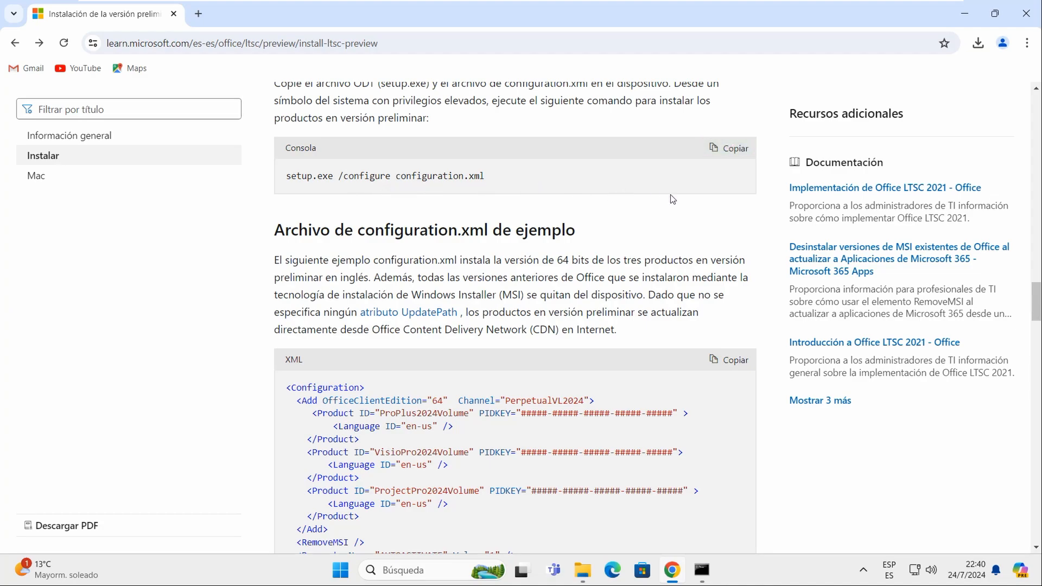
click(705, 566)
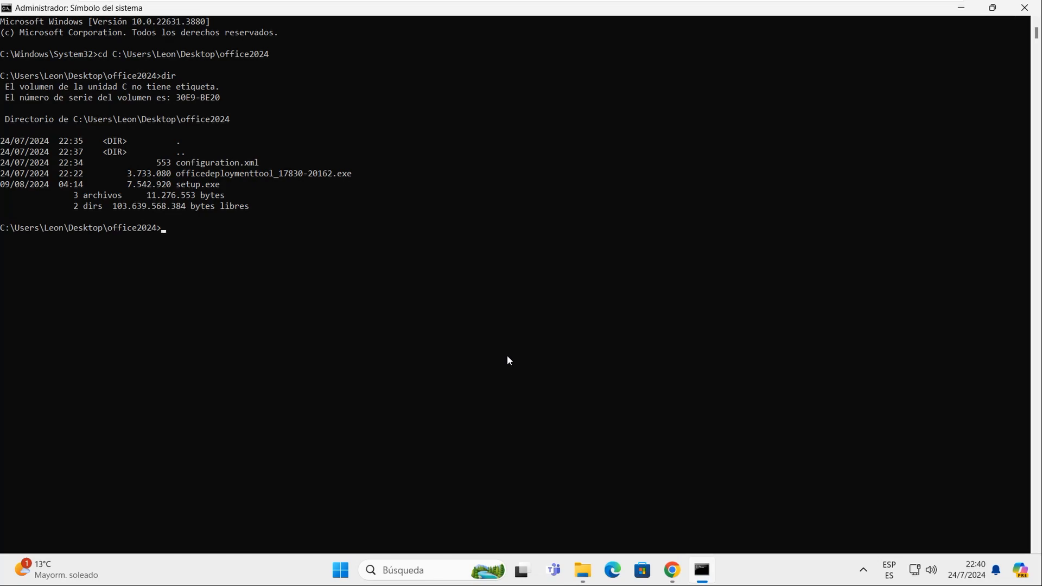
text(setup.exe /configure configuration.xml)
key(Return)
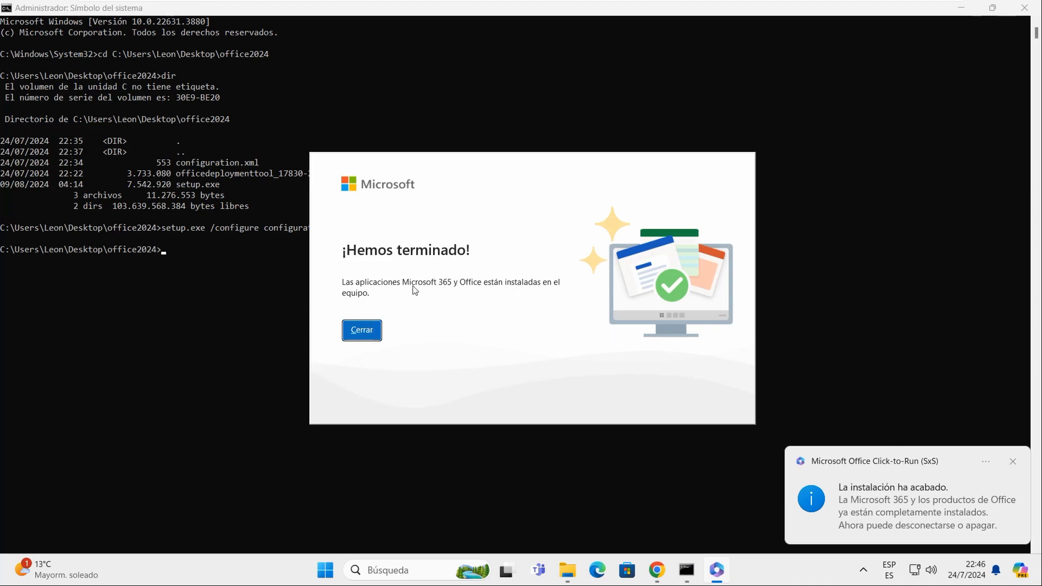
click(378, 337)
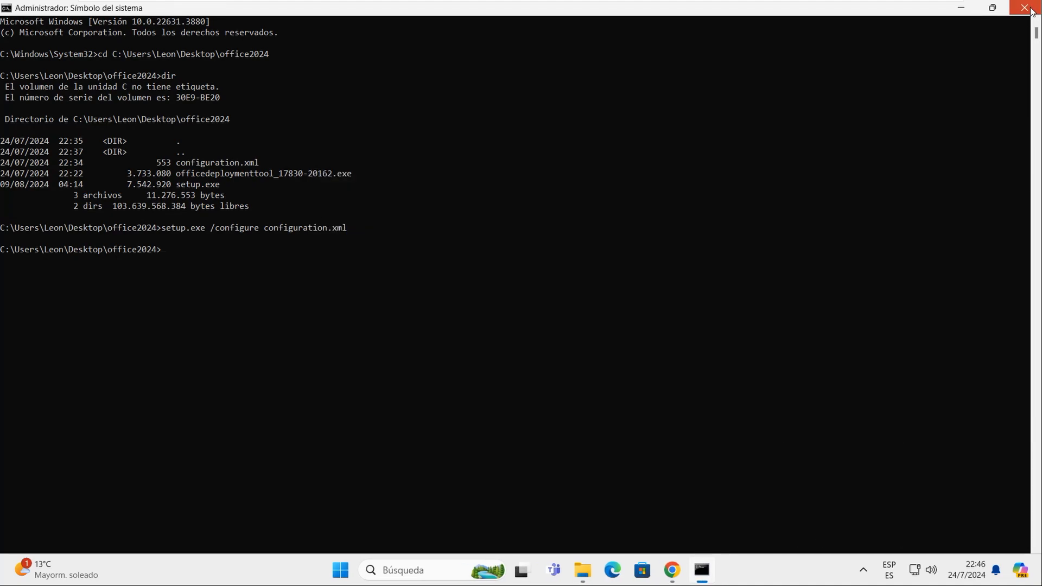
click(1031, 8)
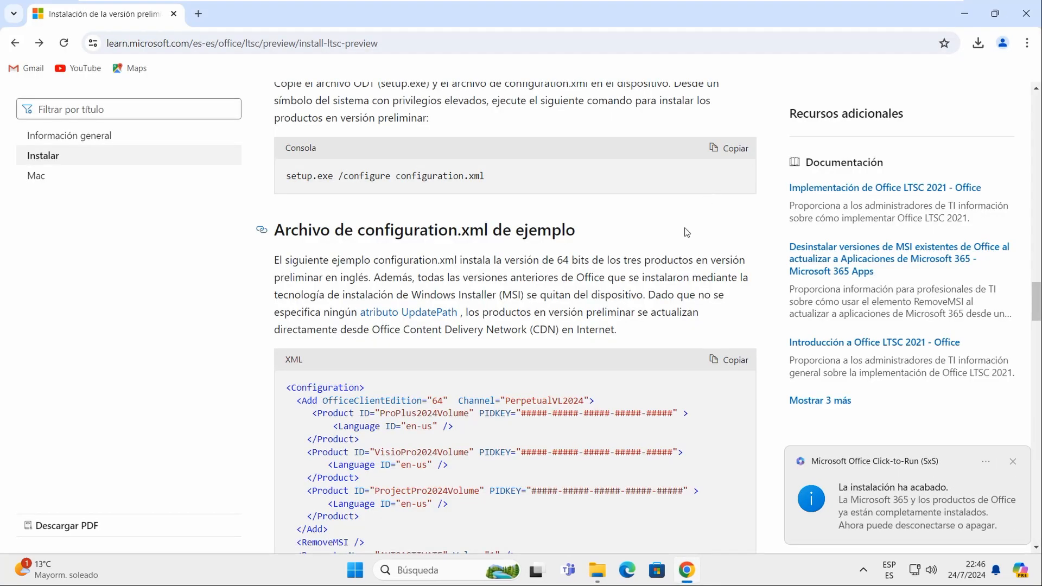
Step: Copy the page's table of KMS product keys for Office LTSC, Project and Visio 2024 into a new Notepad document
scroll(686, 232, down, 12)
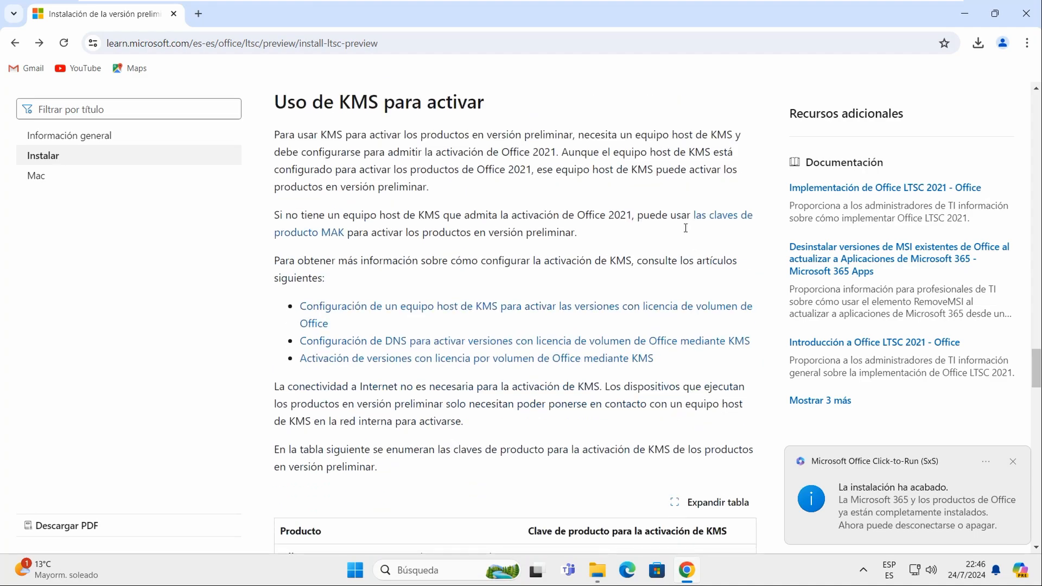
scroll(687, 232, down, 6)
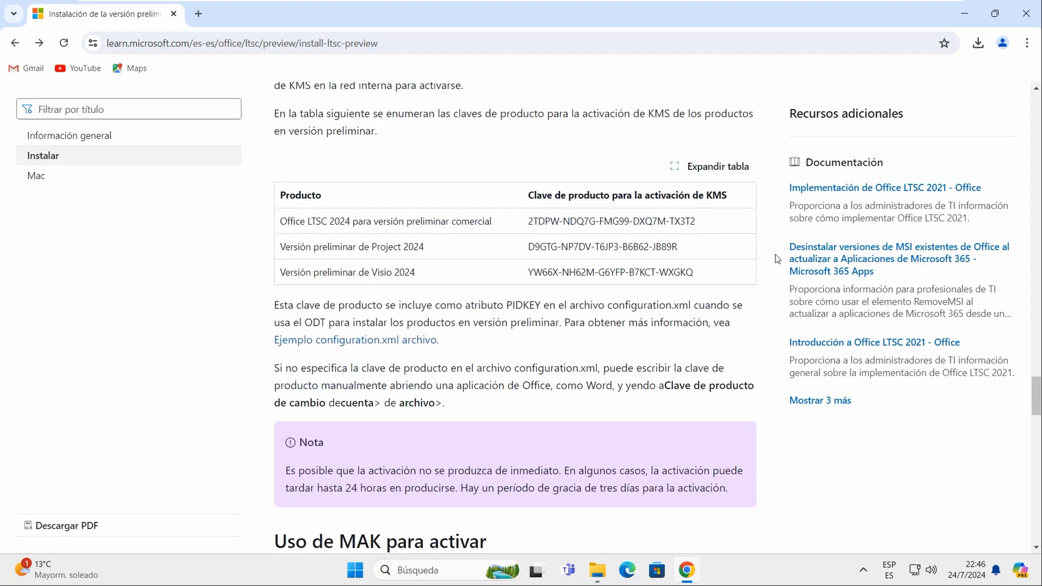
drag(267, 182, 769, 271)
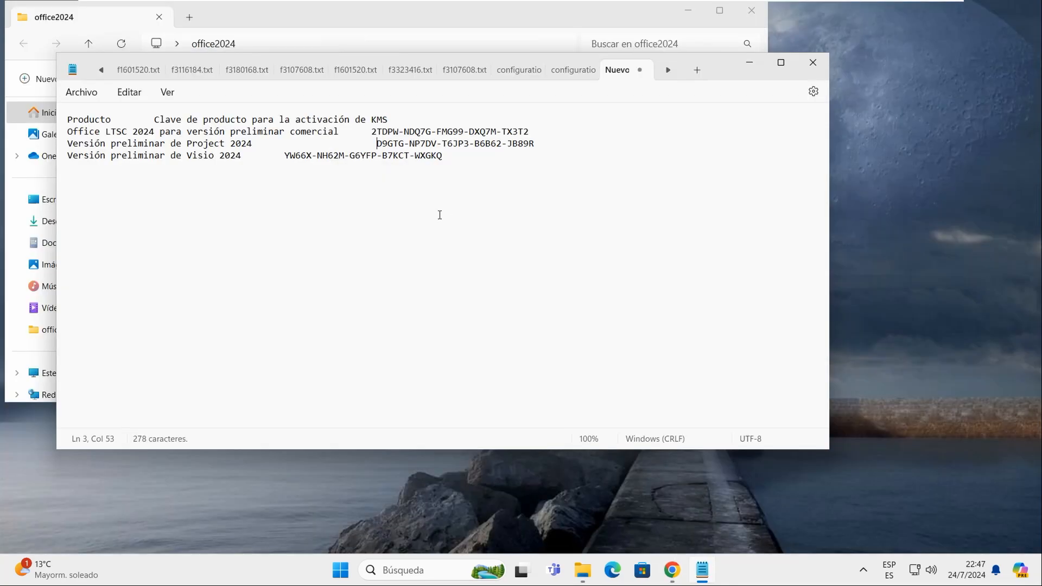
Step: Align the Project and Visio keys in the same column as the Office key in the notes, and close Chrome
key(BackSpace)
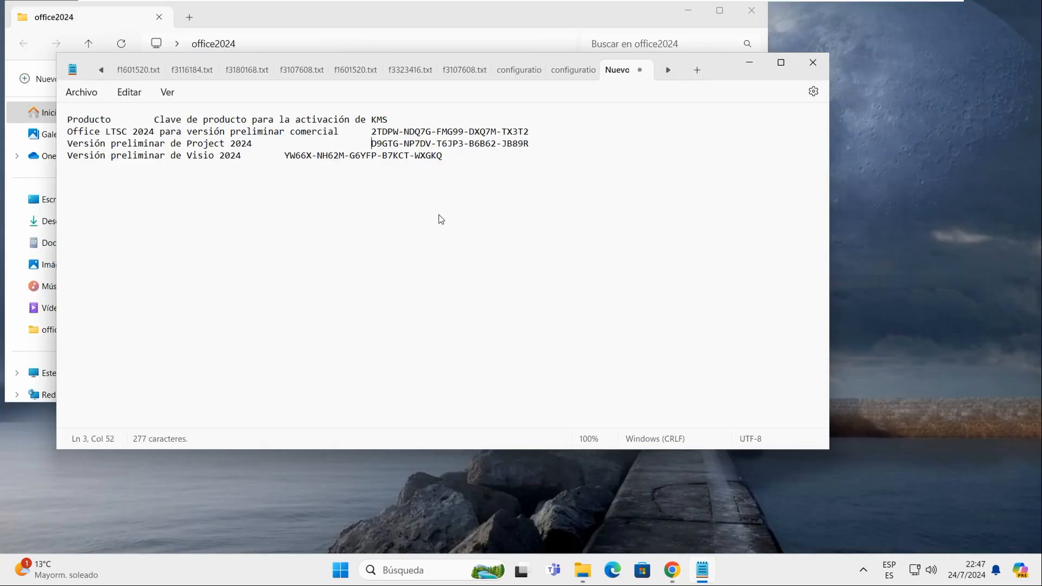
click(285, 156)
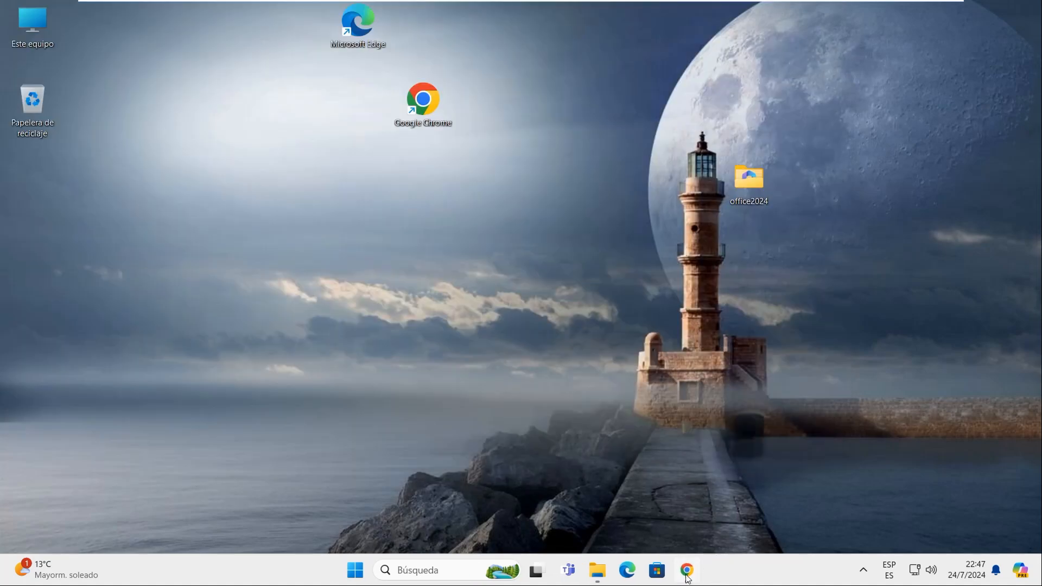
click(687, 569)
click(1026, 13)
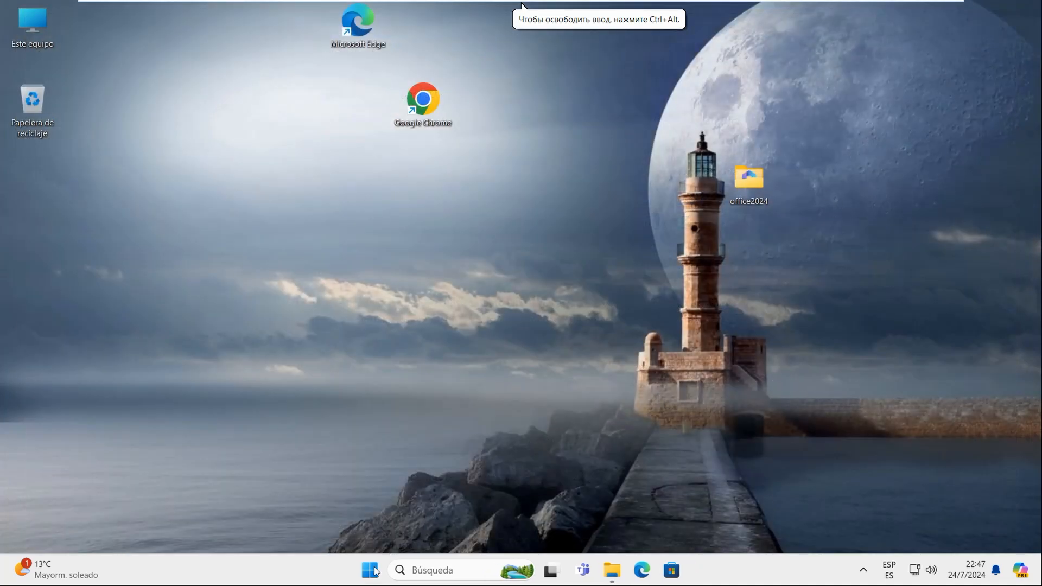
Step: Start Word, accept the Office LTSC Profesional Plus 2024 Preview licence agreement, and create a blank document
click(372, 569)
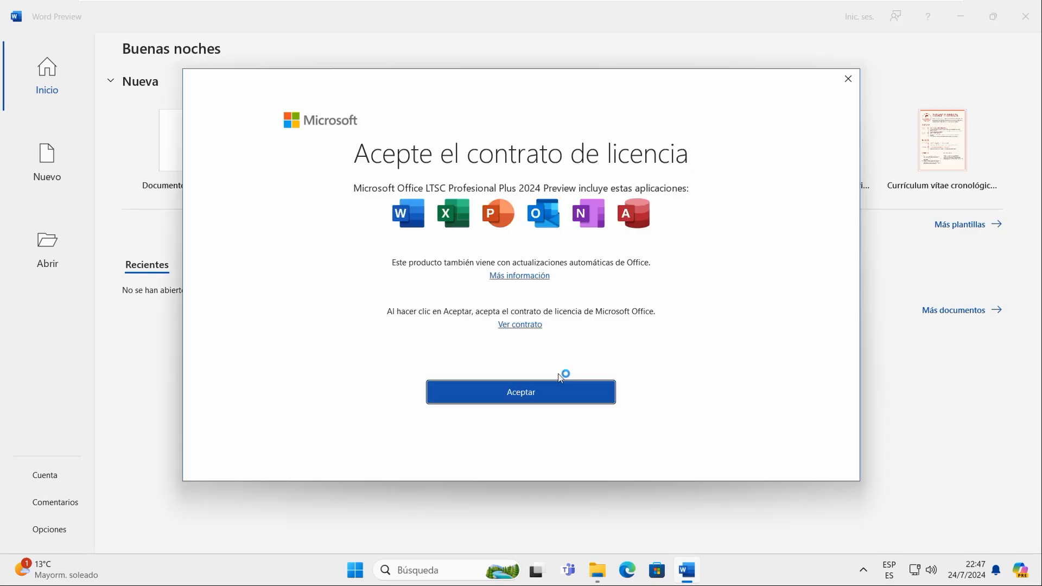
click(536, 402)
click(191, 162)
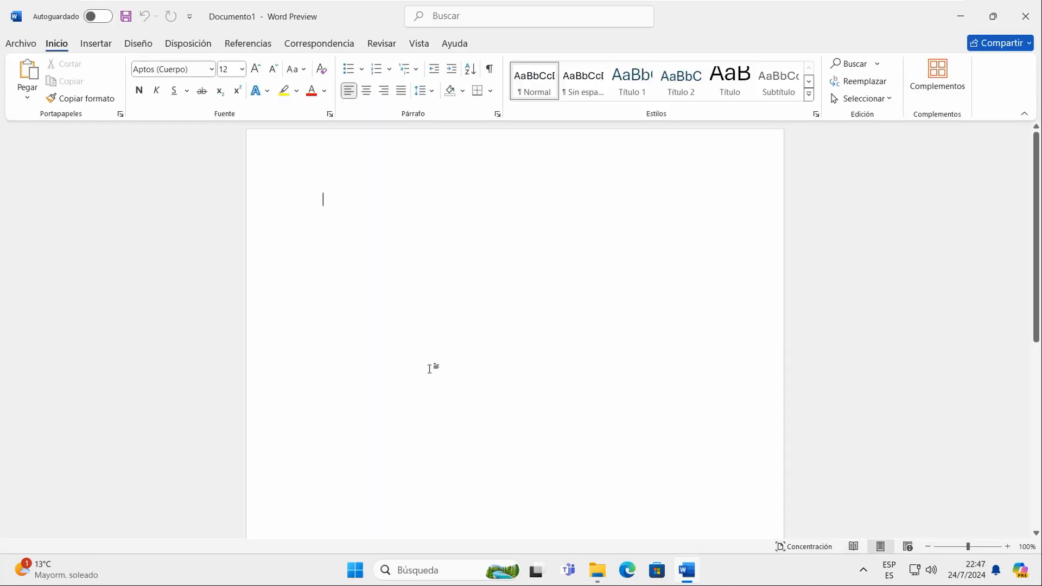
Step: Open the account page with Word's product information, and minimize Word
click(18, 47)
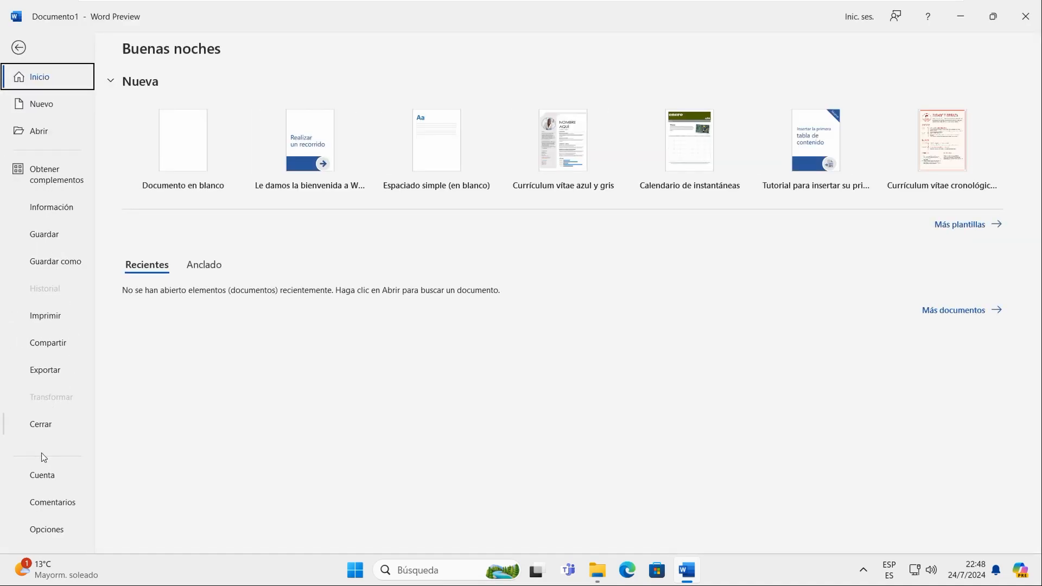
click(44, 476)
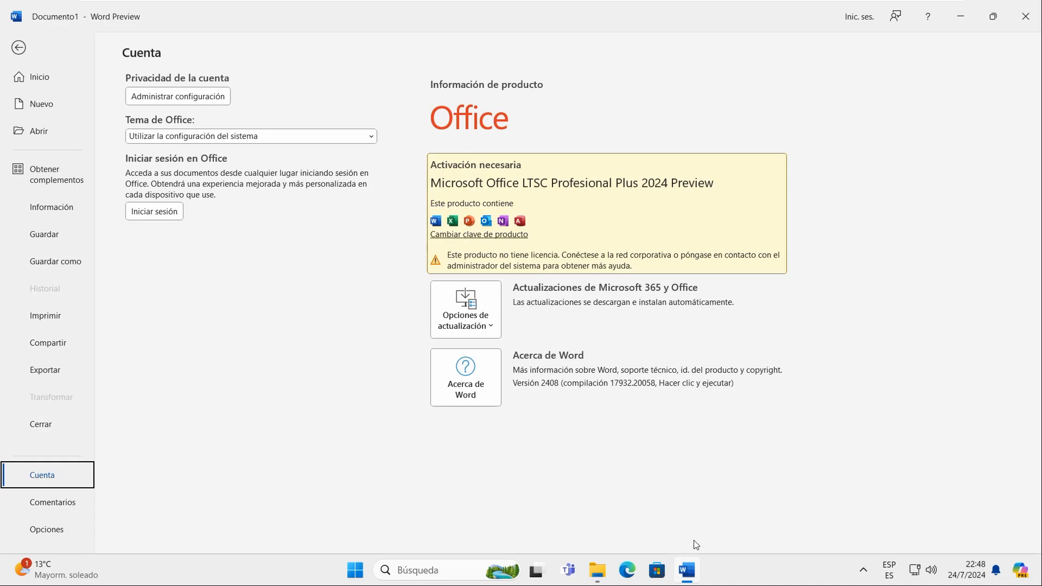
click(687, 571)
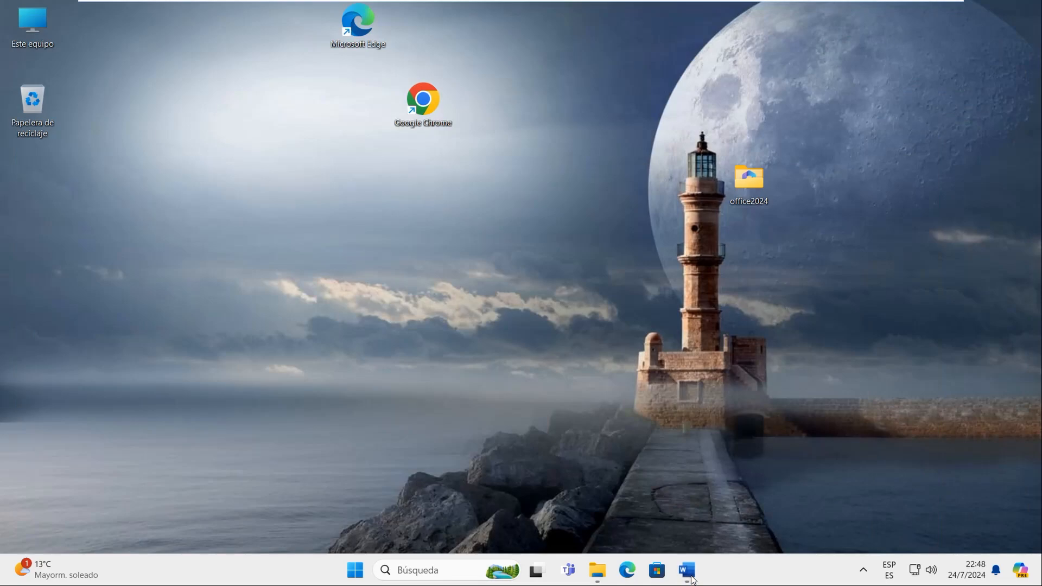
Step: Switch to Notepad and copy the product key for the commercial preview of Office LTSC 2024
mouse_move(597, 571)
click(964, 542)
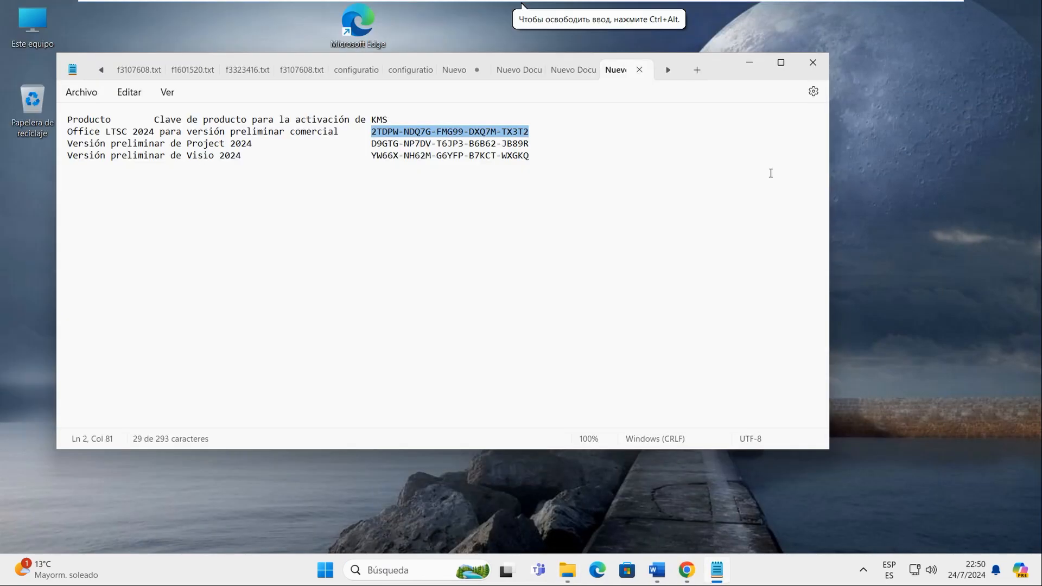
right_click(508, 133)
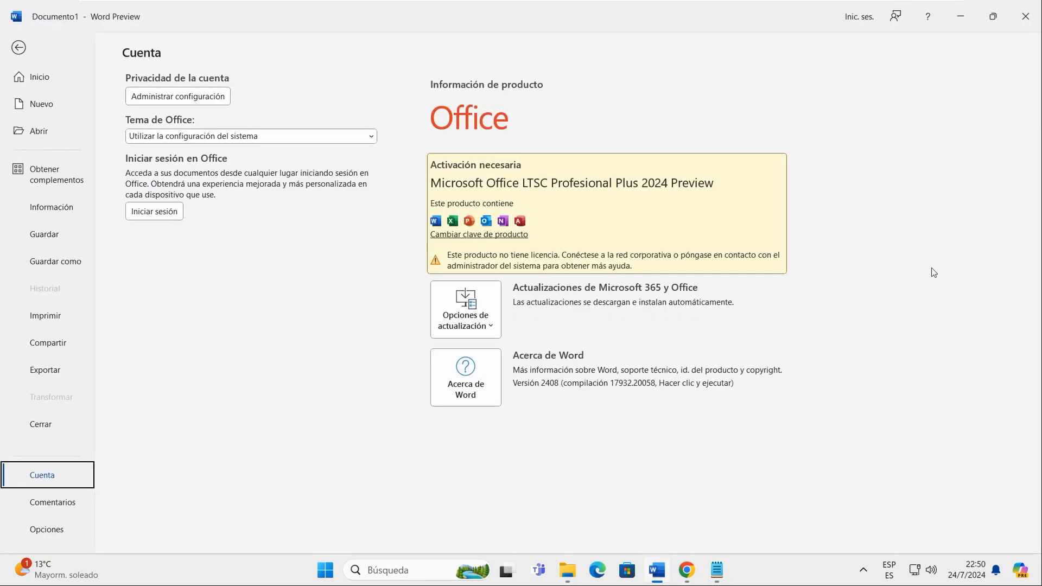
click(459, 237)
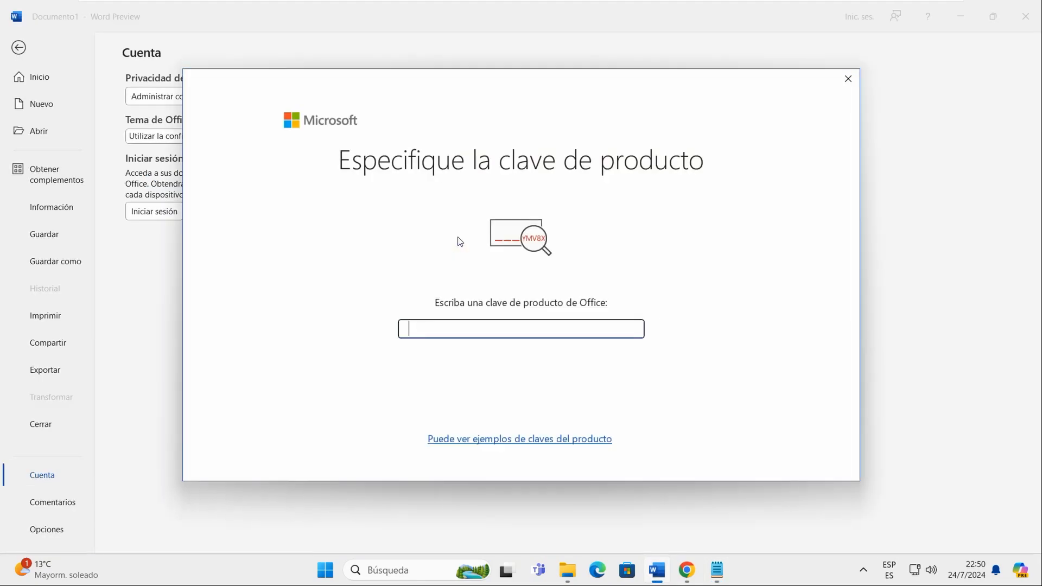
right_click(477, 325)
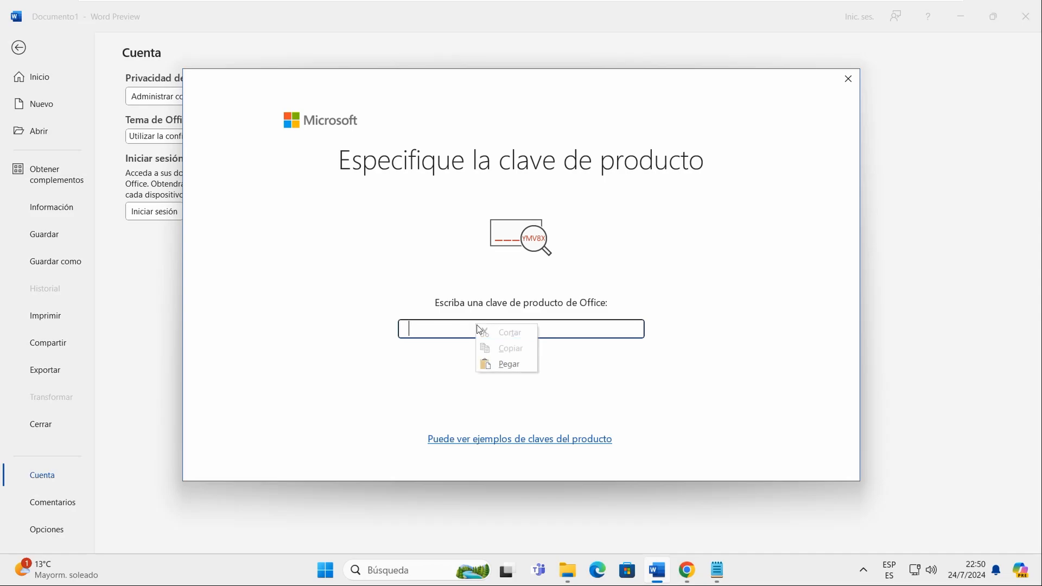
click(514, 365)
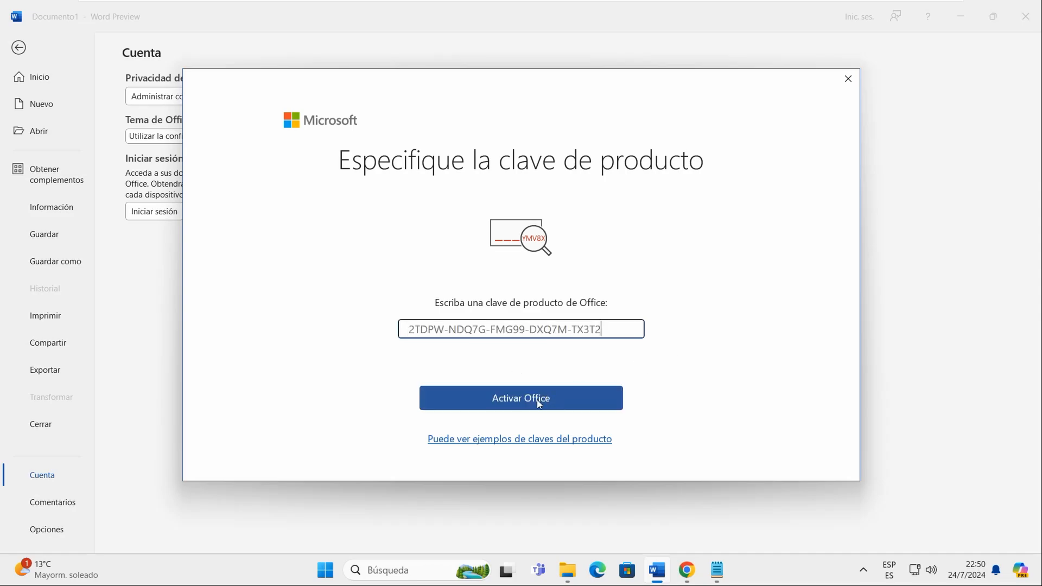
click(537, 401)
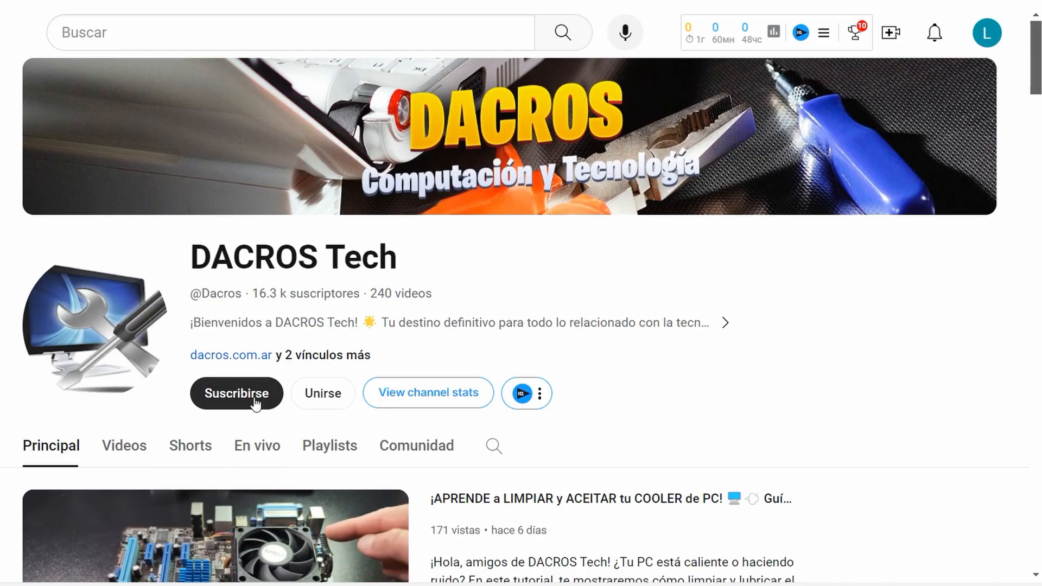
Step: On YouTube, subscribe to the DACROS Tech channel and open its membership options
click(255, 400)
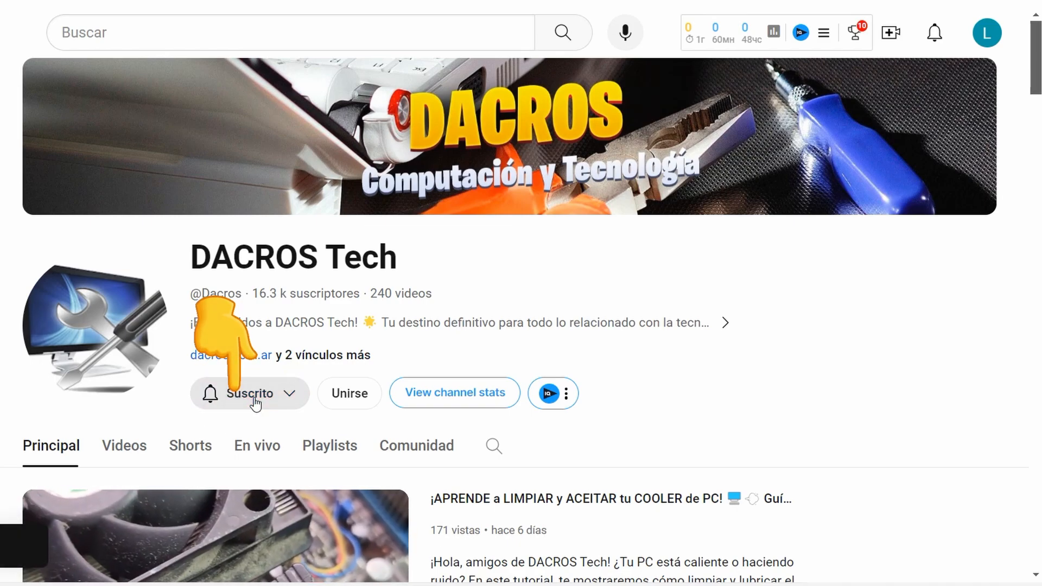
click(364, 395)
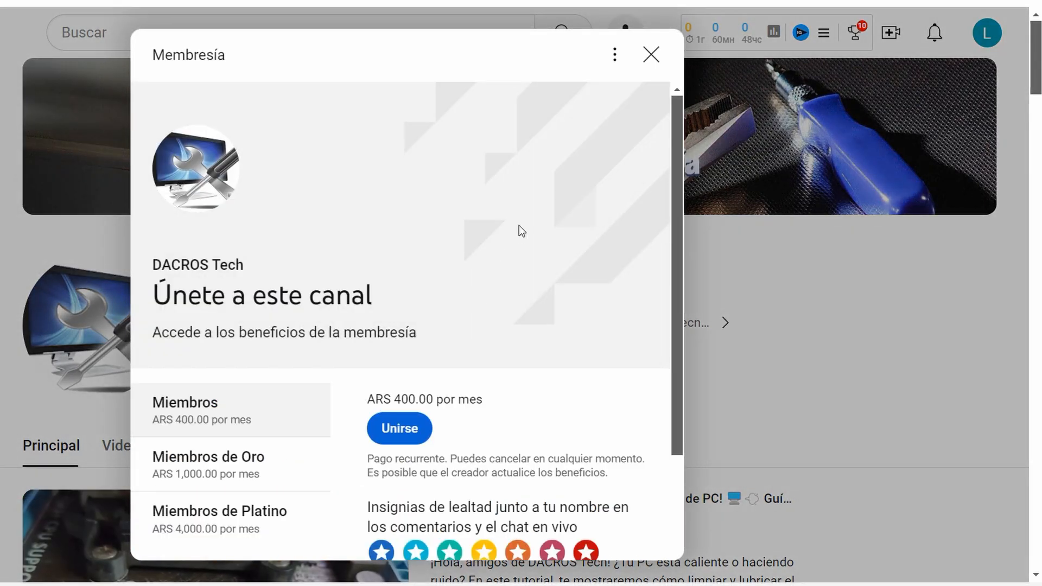